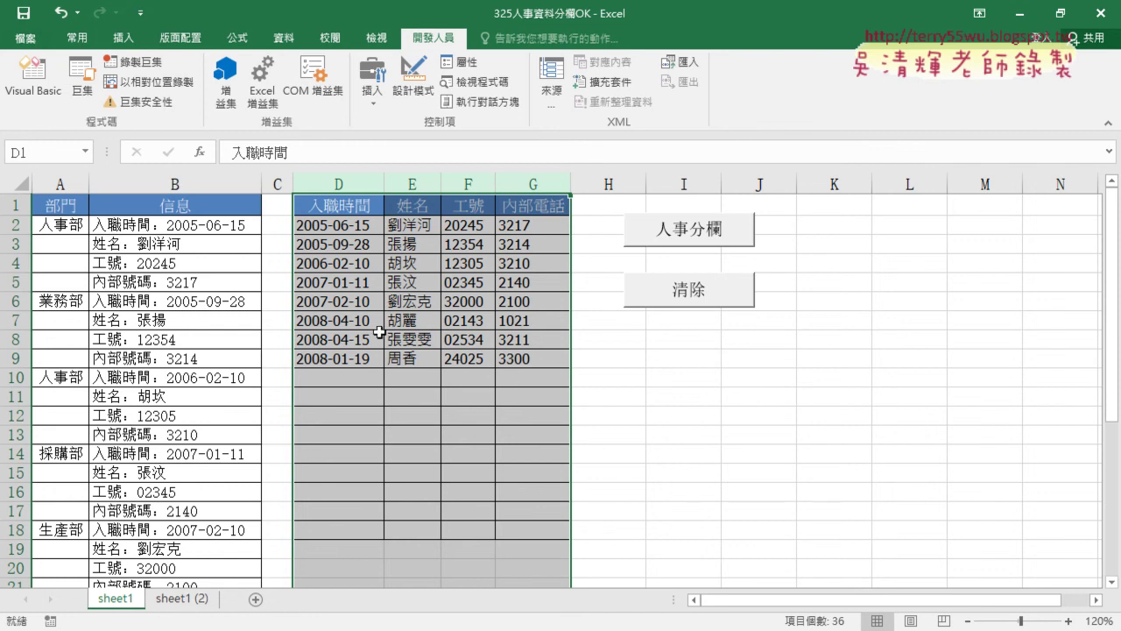
# - Switch to the sheet1 (2) copy and run the 人事分欄 macro to fill D2:G9
pyautogui.click(349, 228)
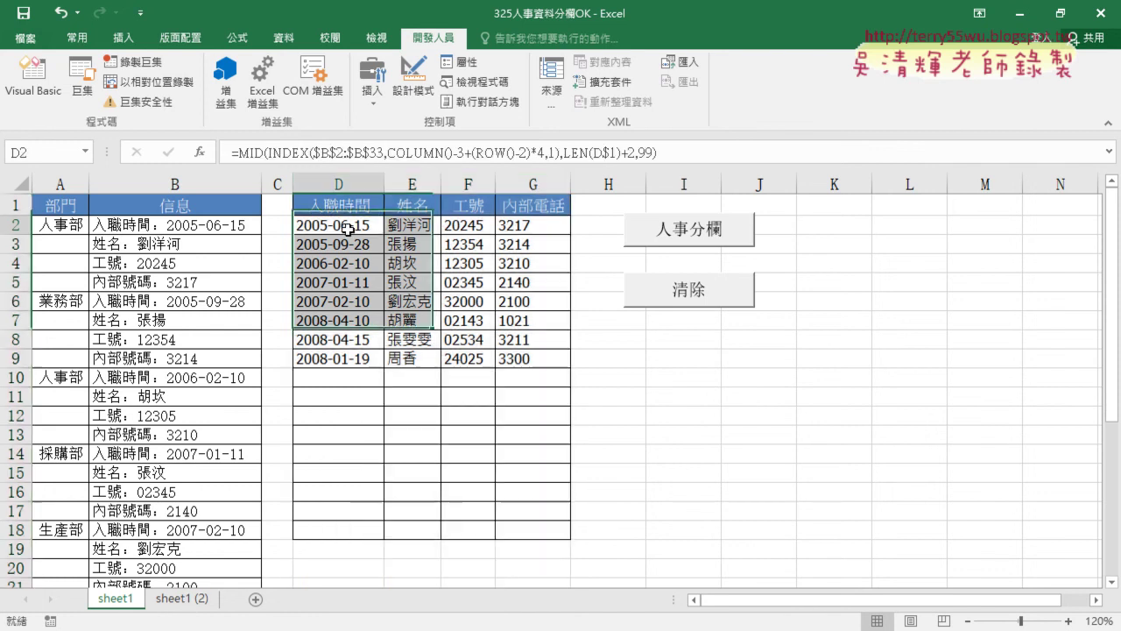
pyautogui.click(203, 603)
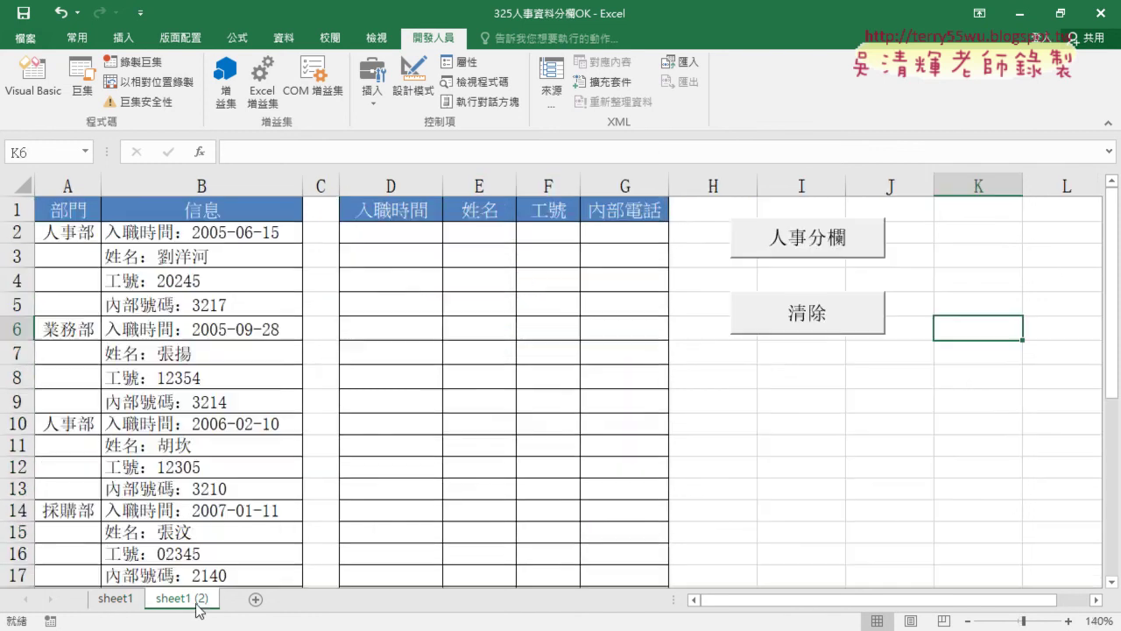
pyautogui.click(824, 249)
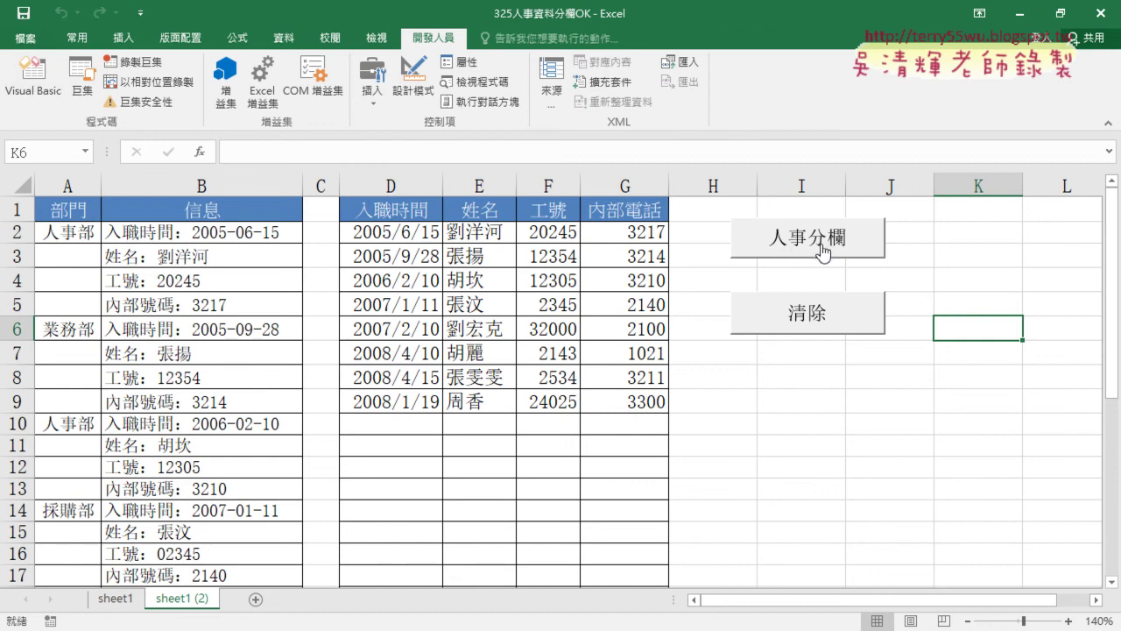
# - Clear columns D–G with 清除, rerun 人事分欄, then select rows 2–9 and columns D:G
pyautogui.click(813, 322)
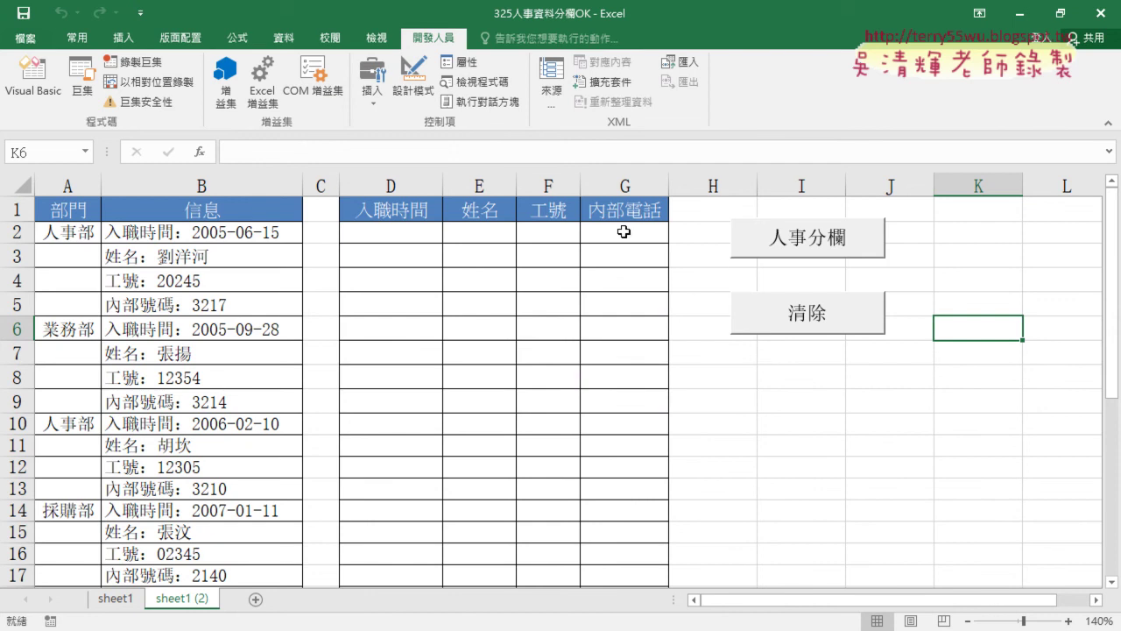
pyautogui.click(789, 249)
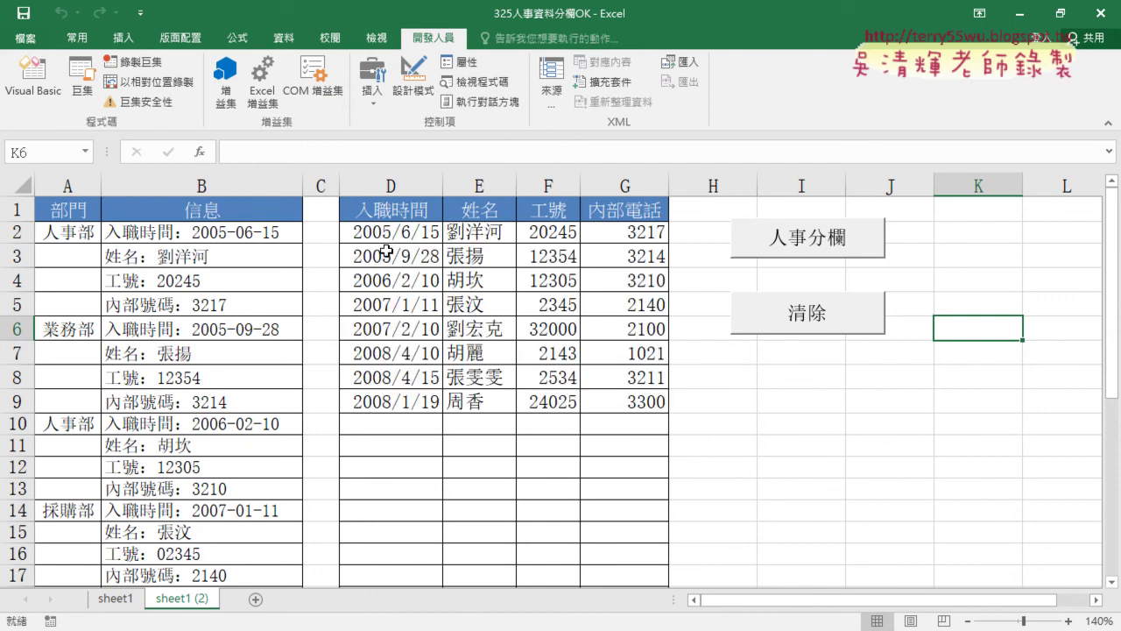
pyautogui.click(22, 231)
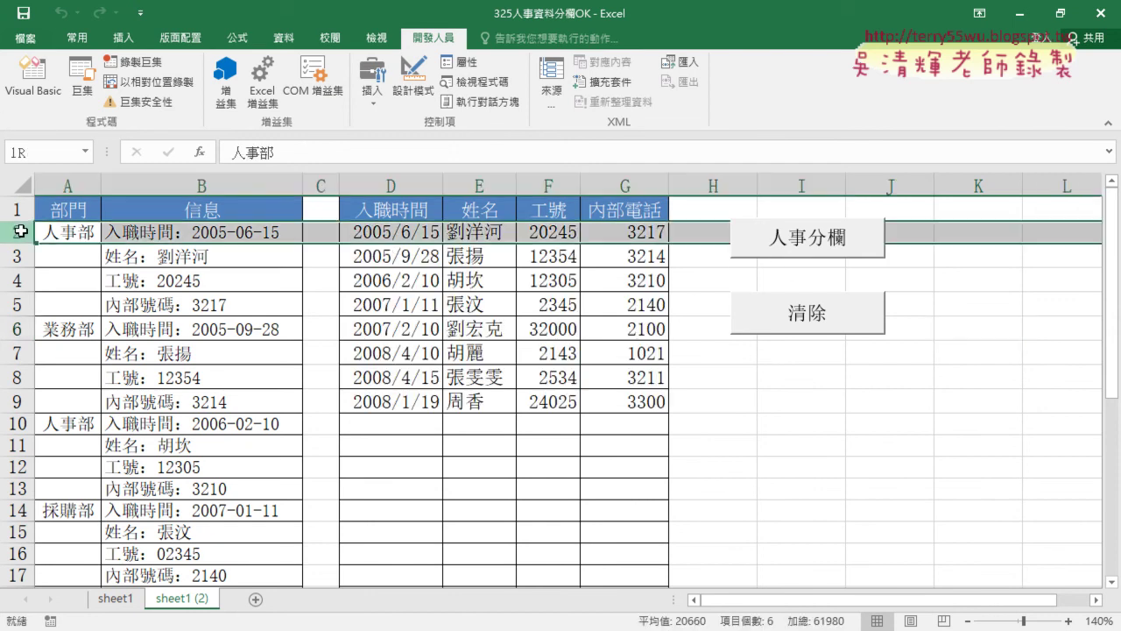
pyautogui.moveTo(21, 232); pyautogui.dragTo(26, 405)
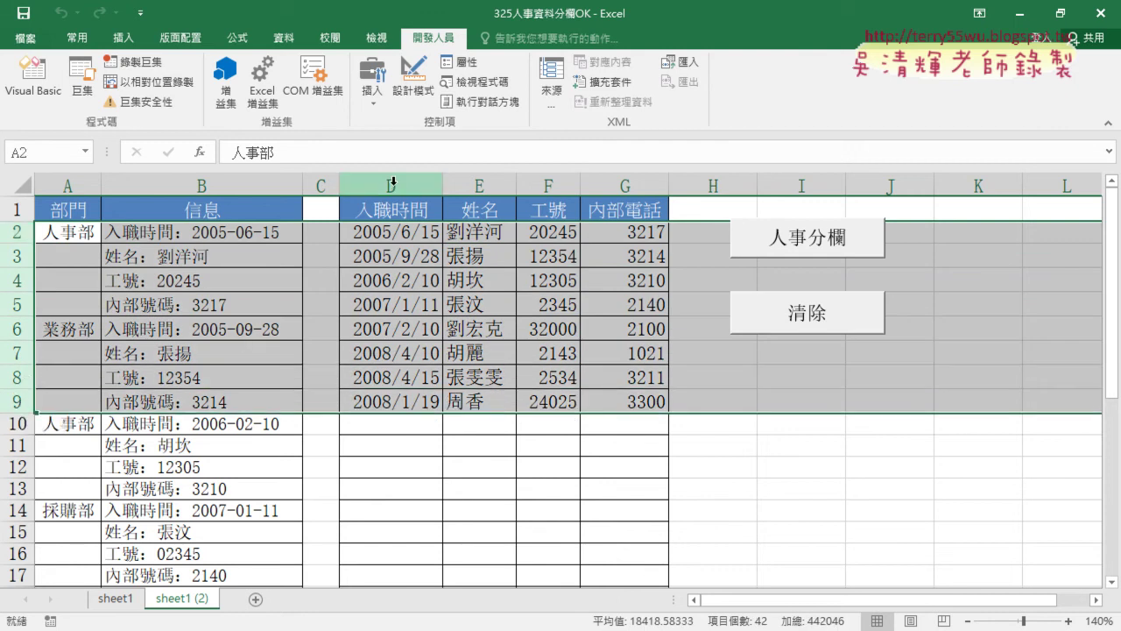
pyautogui.moveTo(393, 181); pyautogui.dragTo(618, 185)
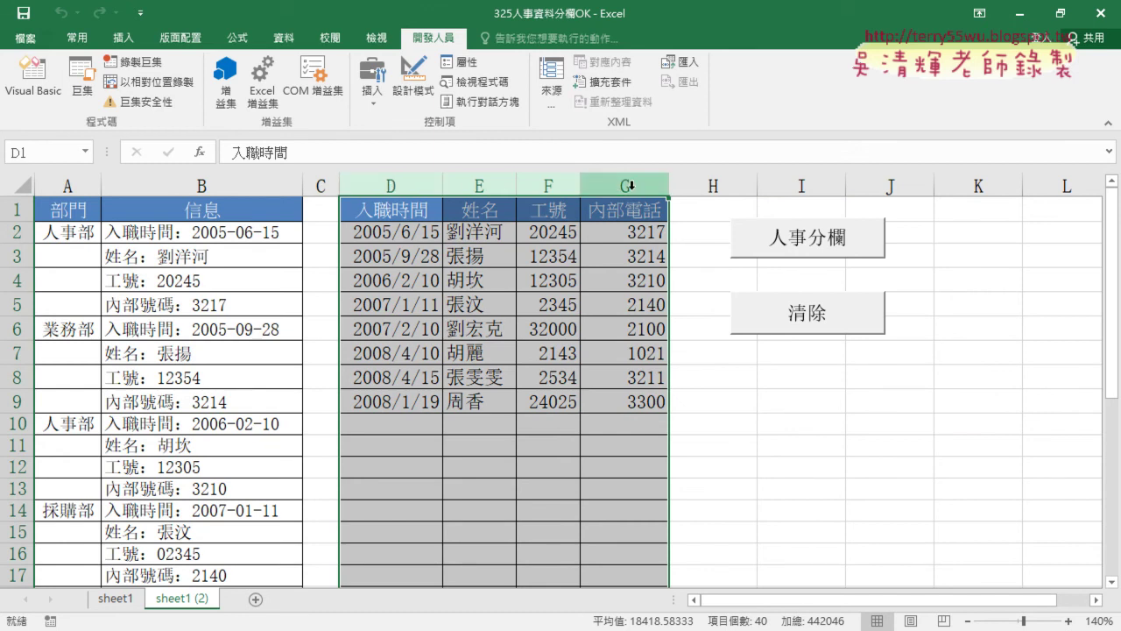
# - Paste the For i/For j clearing loop from Sub 清除 over the body of Sub 人事分欄
pyautogui.click(33, 79)
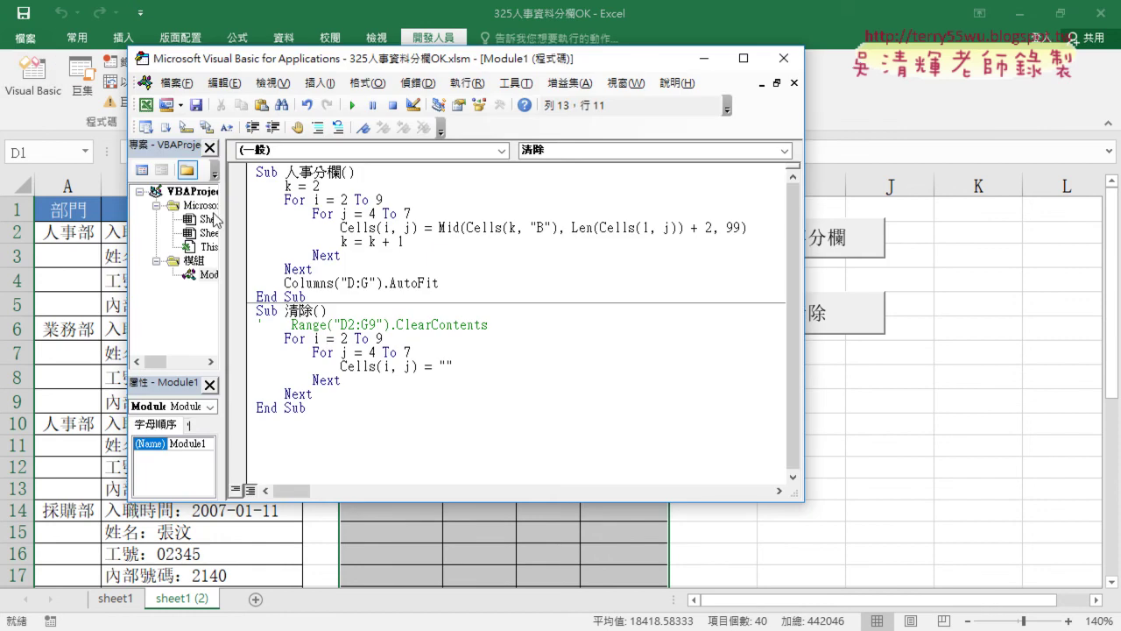
pyautogui.moveTo(283, 339); pyautogui.dragTo(389, 338)
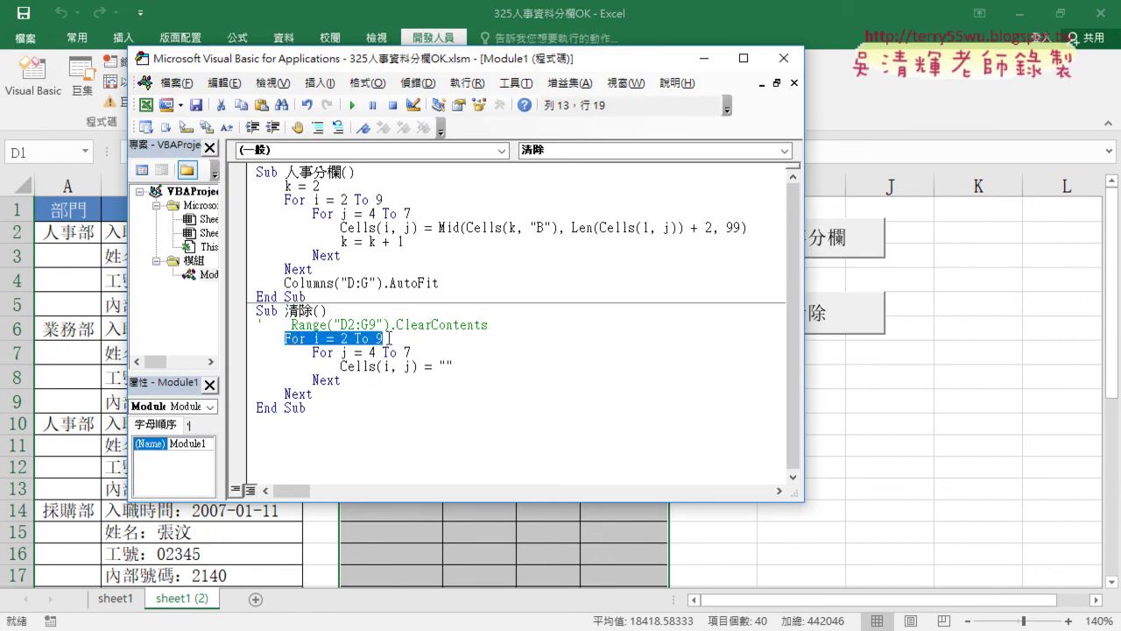
pyautogui.click(386, 352)
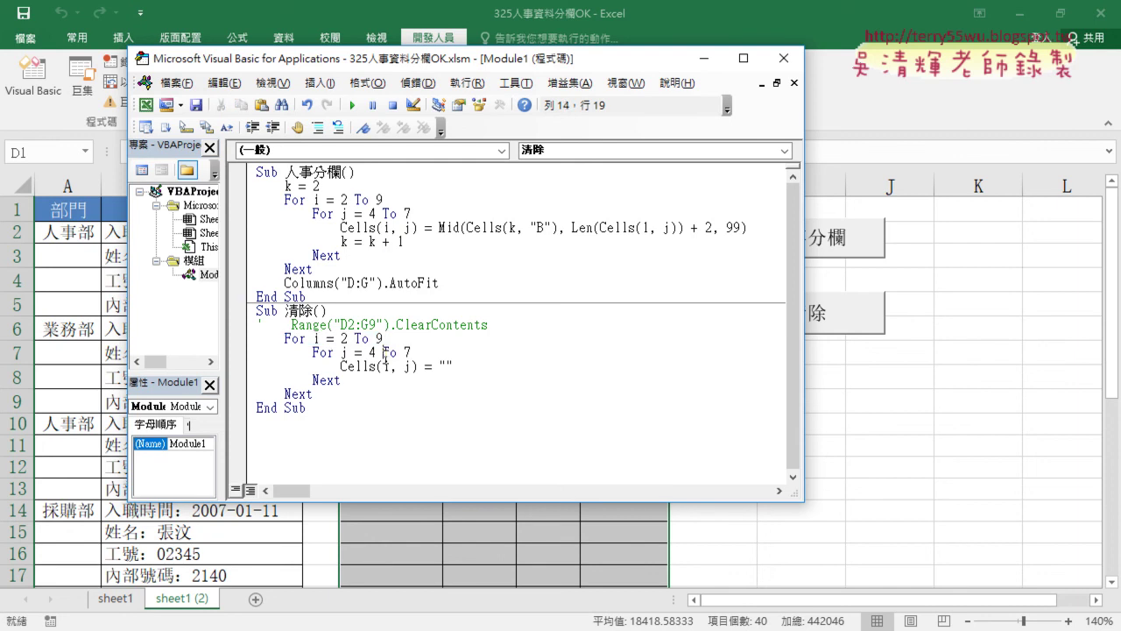
pyautogui.moveTo(454, 366)
pyautogui.mouseDown()
pyautogui.moveTo(342, 366)
pyautogui.moveTo(256, 338)
pyautogui.mouseUp()
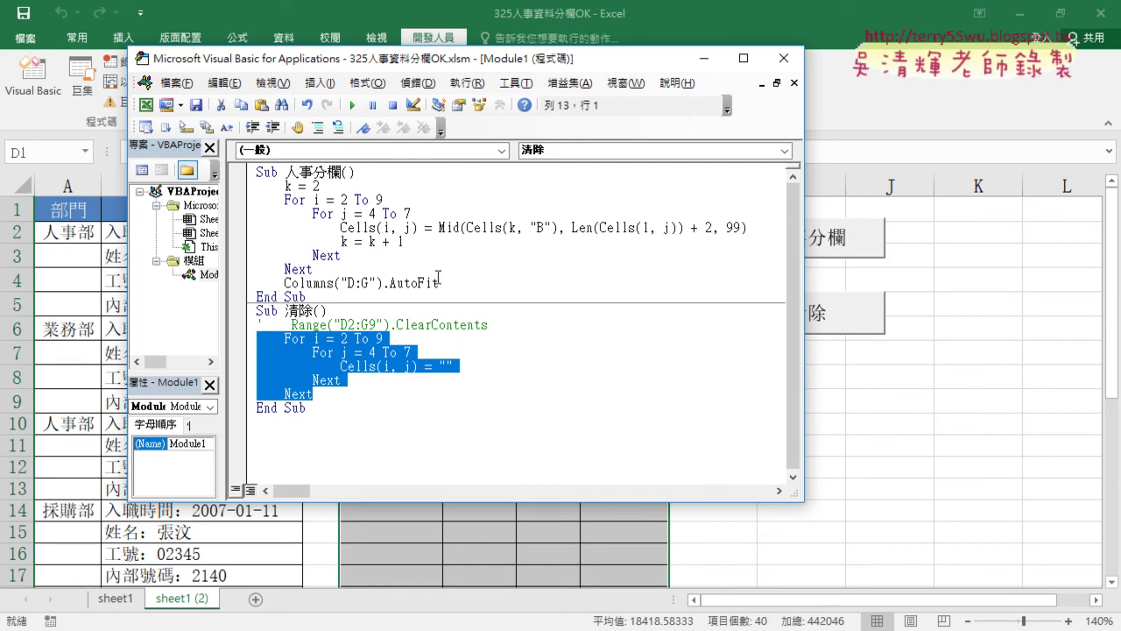
pyautogui.moveTo(439, 283); pyautogui.dragTo(260, 187)
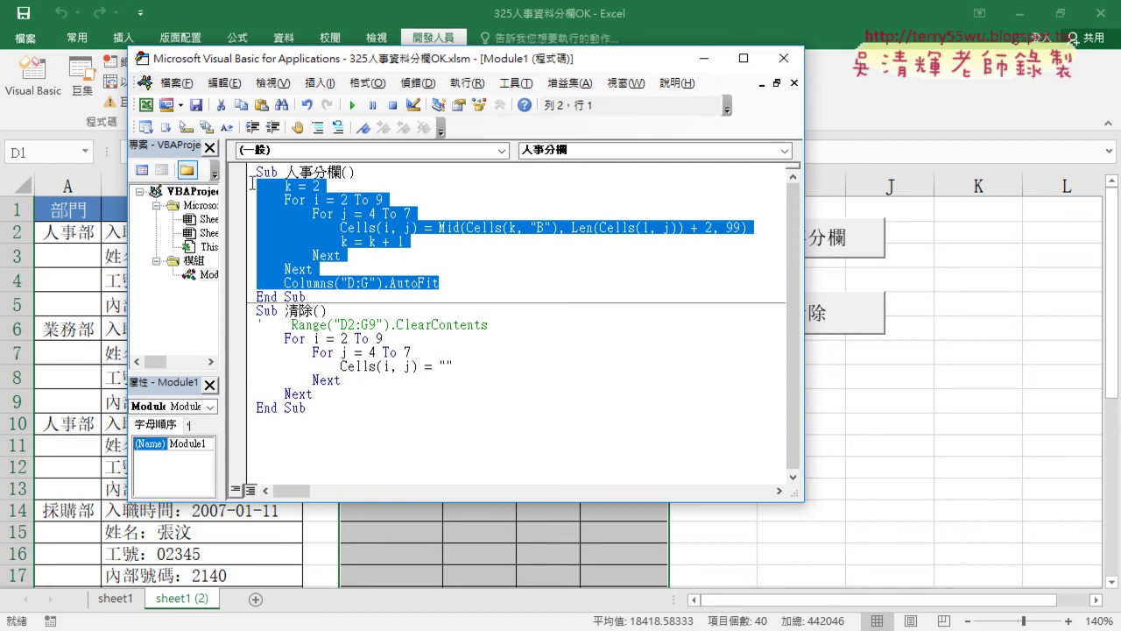
pyautogui.write('For i = 2 To 9         For j = 4 To 7             Cells(i, j) = ""         Next     Next')
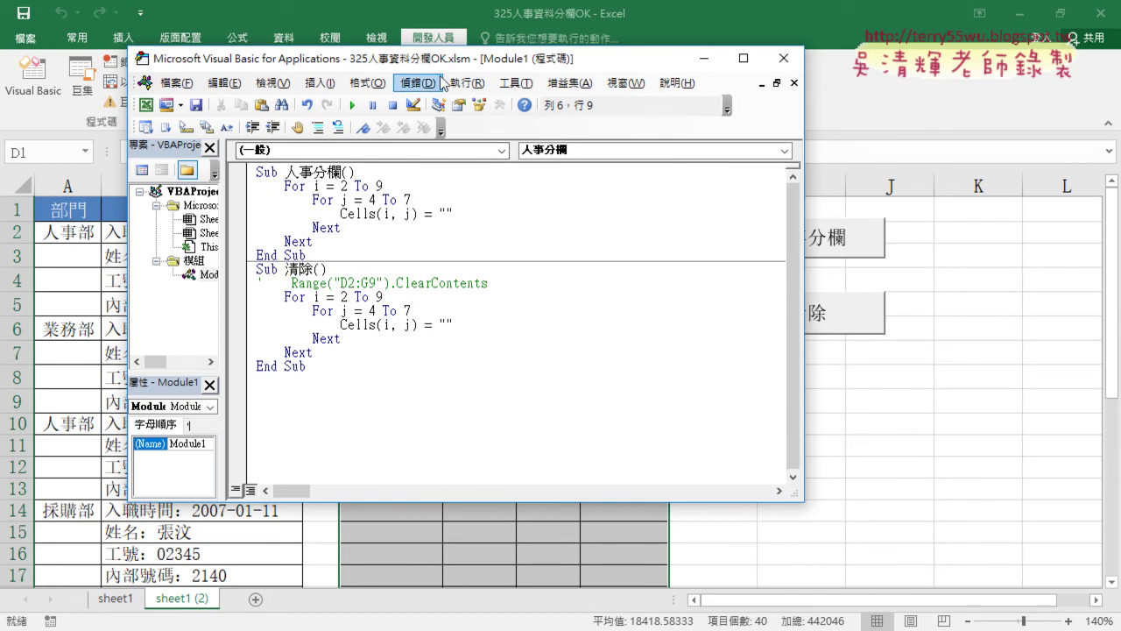
pyautogui.moveTo(438, 68); pyautogui.dragTo(772, 73)
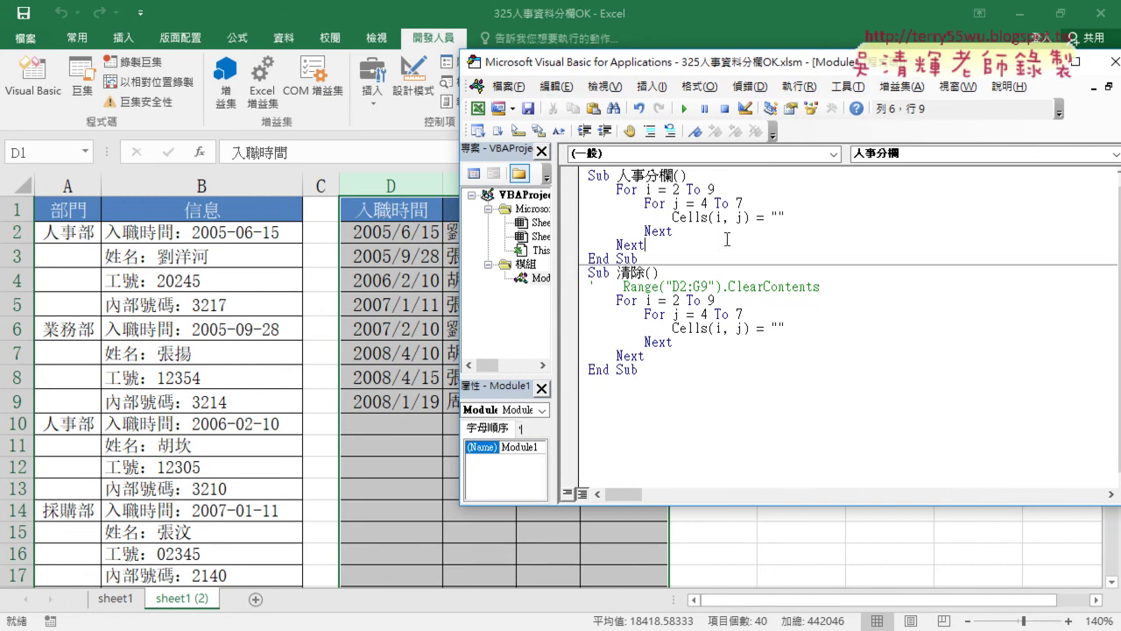
# - Run the rewritten 人事分欄 macro to blank D2:G9, then select the "" value and the loop start values
pyautogui.click(735, 219)
pyautogui.click(696, 133)
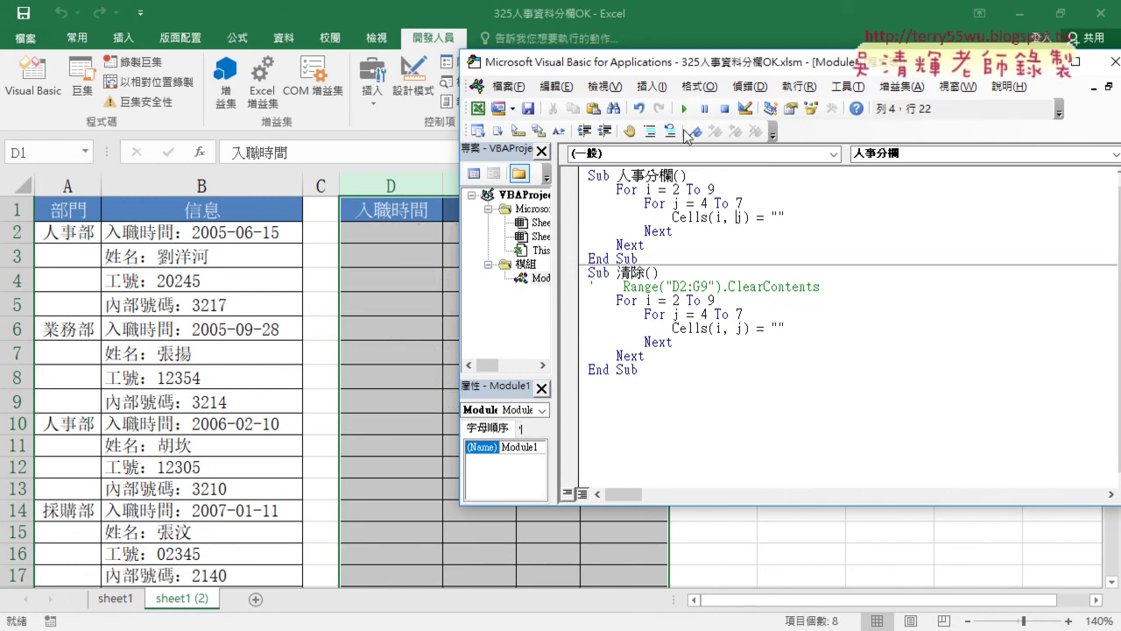
pyautogui.moveTo(788, 217); pyautogui.dragTo(771, 216)
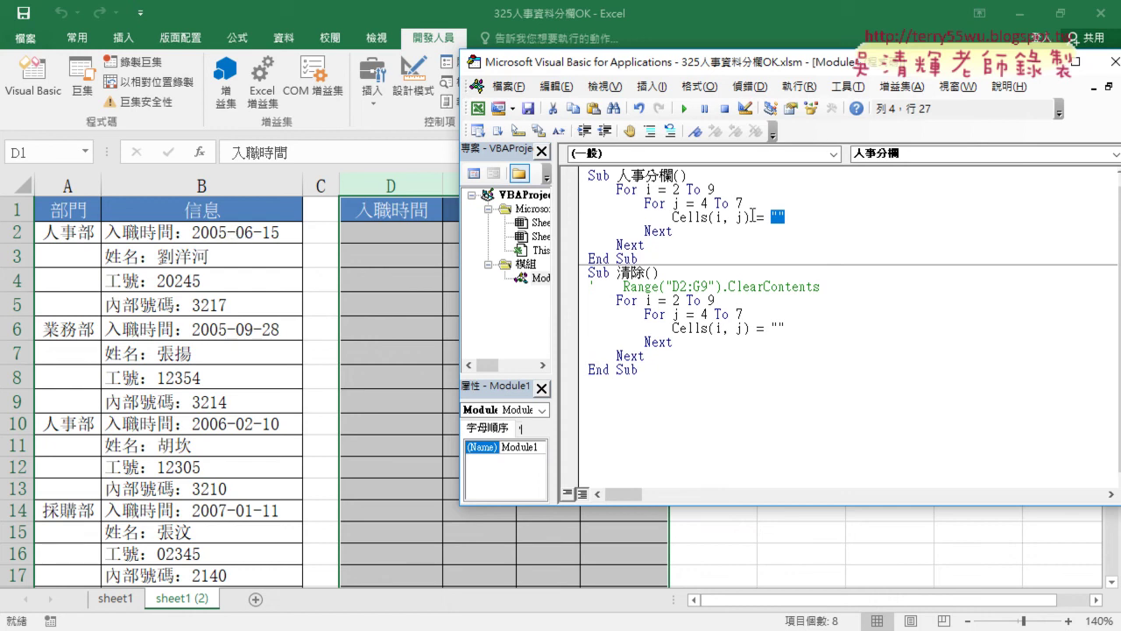
pyautogui.moveTo(751, 217); pyautogui.dragTo(673, 219)
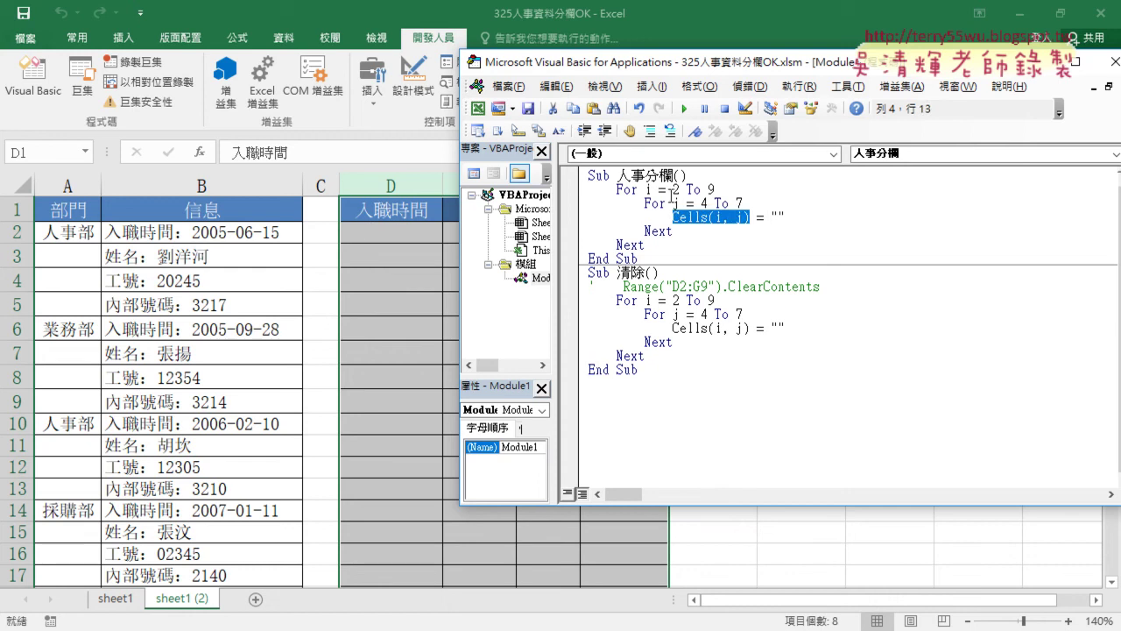
pyautogui.click(673, 190)
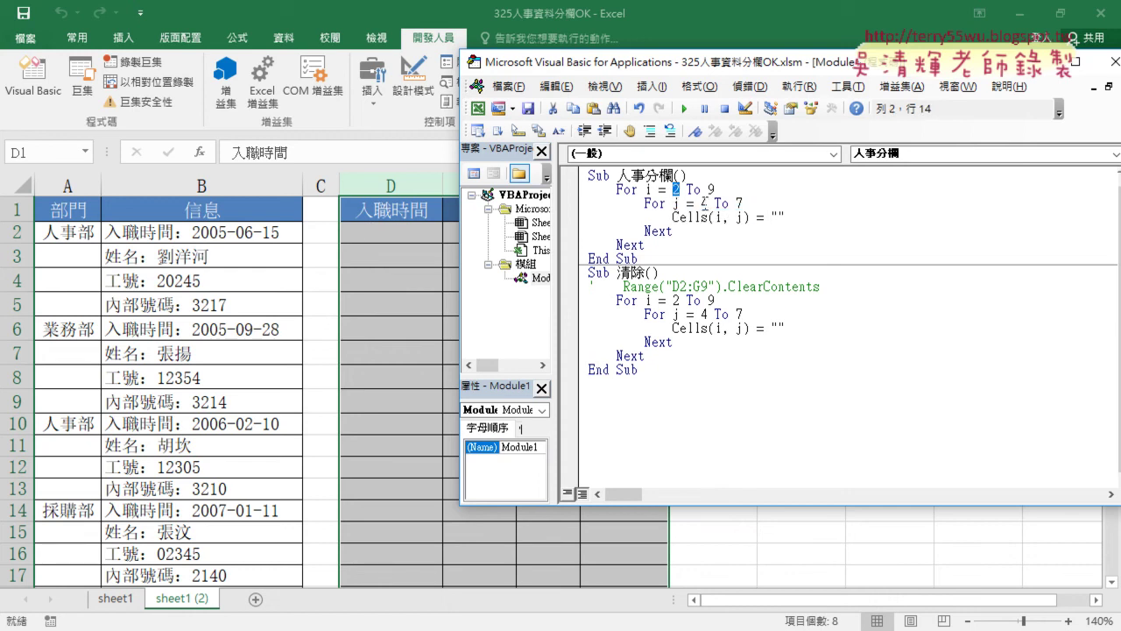
pyautogui.doubleClick(705, 204)
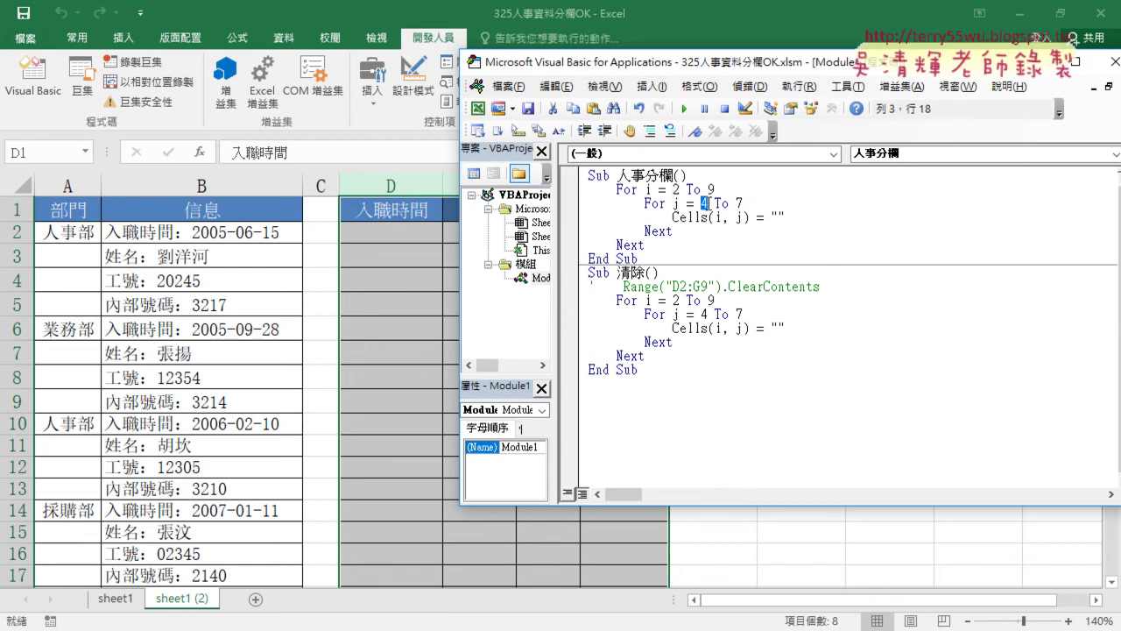
# - Replace the "" after Cells(i, j) = with Cells(2, "B") in 人事分欄
pyautogui.click(793, 216)
pyautogui.doubleClick(794, 215)
pyautogui.press('Delete')
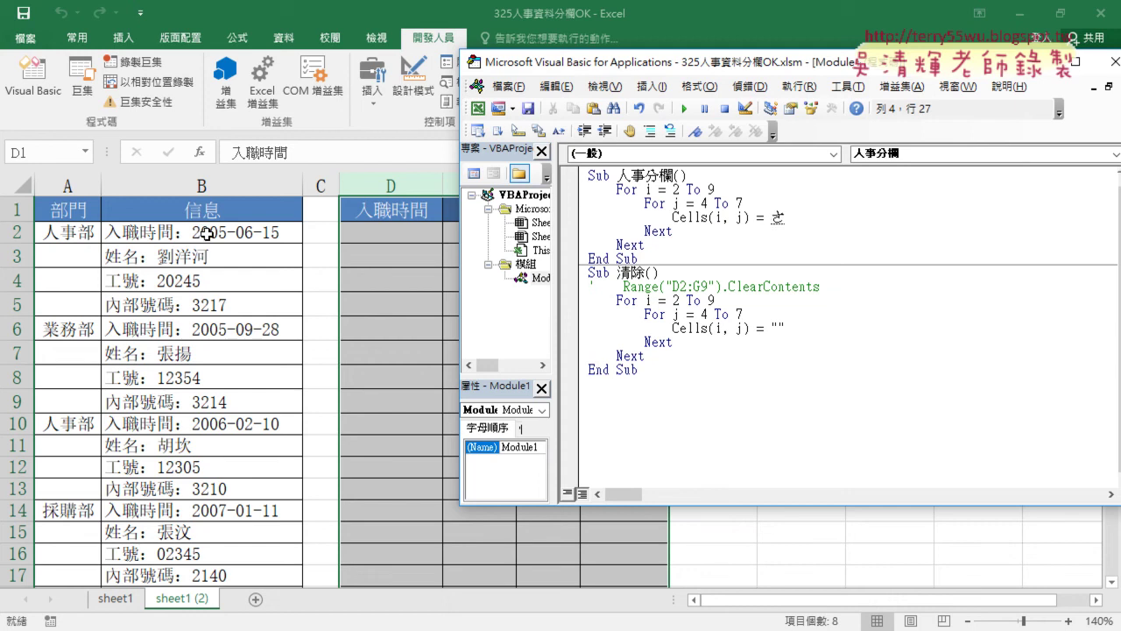
pyautogui.write('ra')
pyautogui.press('BackSpace')
pyautogui.press('BackSpace')
pyautogui.write('c')
pyautogui.write('ells')
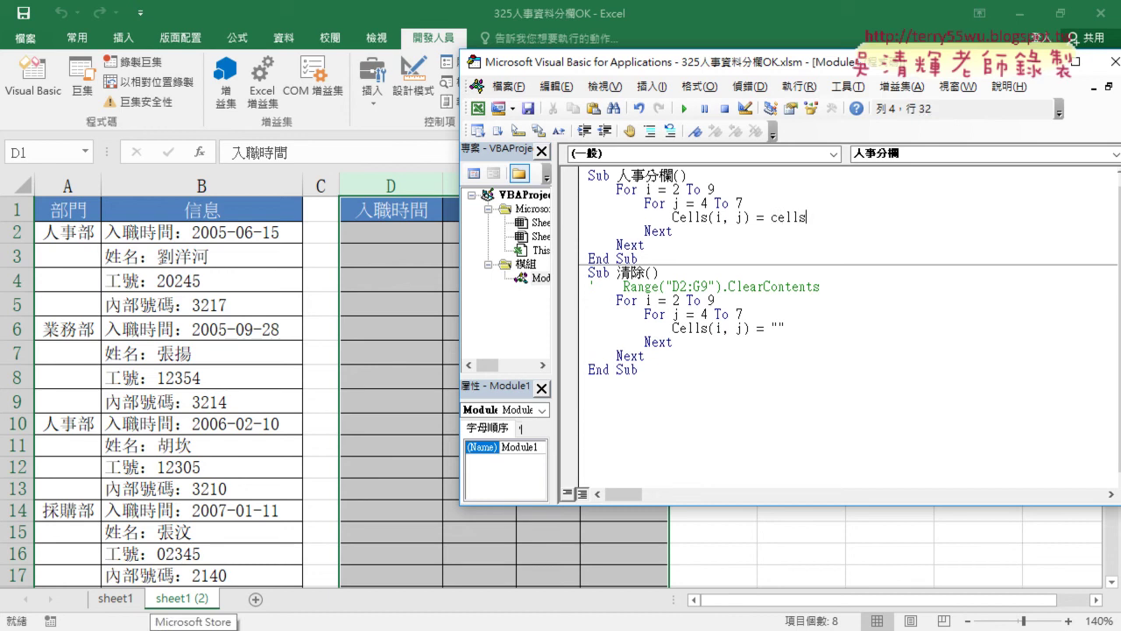
pyautogui.write('(')
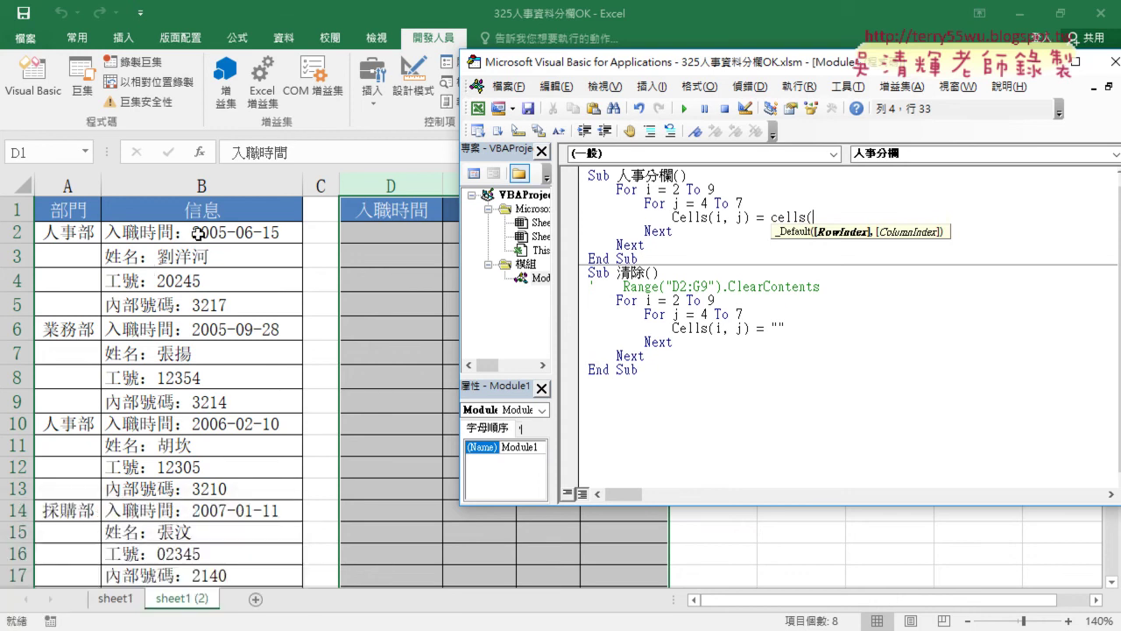
pyautogui.write('2')
pyautogui.write(',')
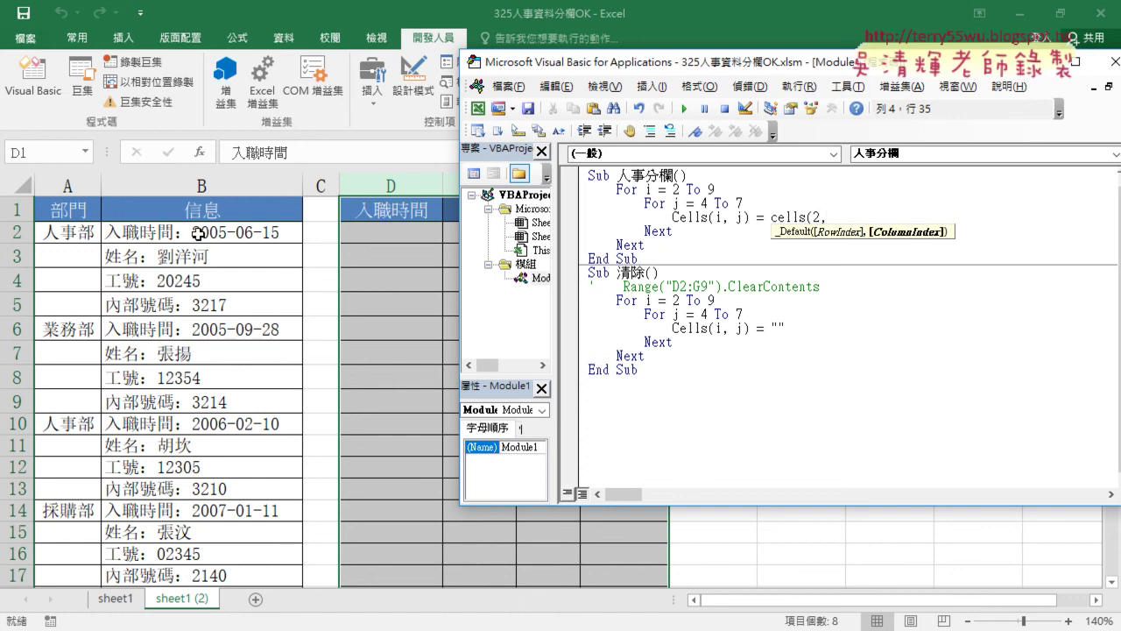
pyautogui.write('"B')
pyautogui.write('")')
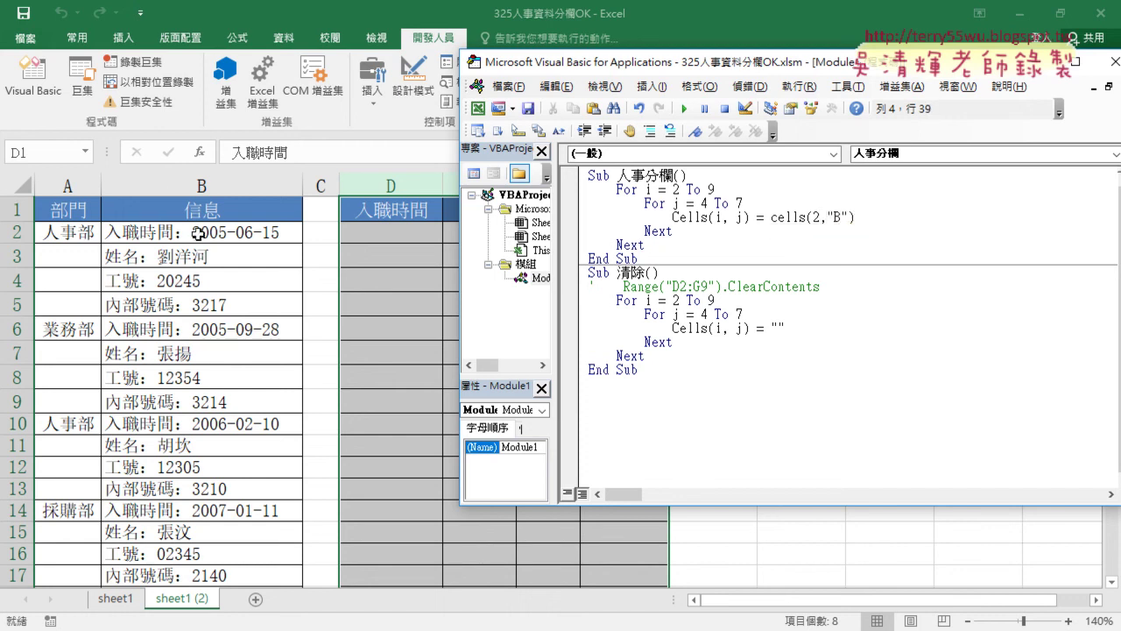
# - Run the edited macro so D2:G9 fill with B2's hire-date text
pyautogui.click(680, 386)
pyautogui.click(747, 217)
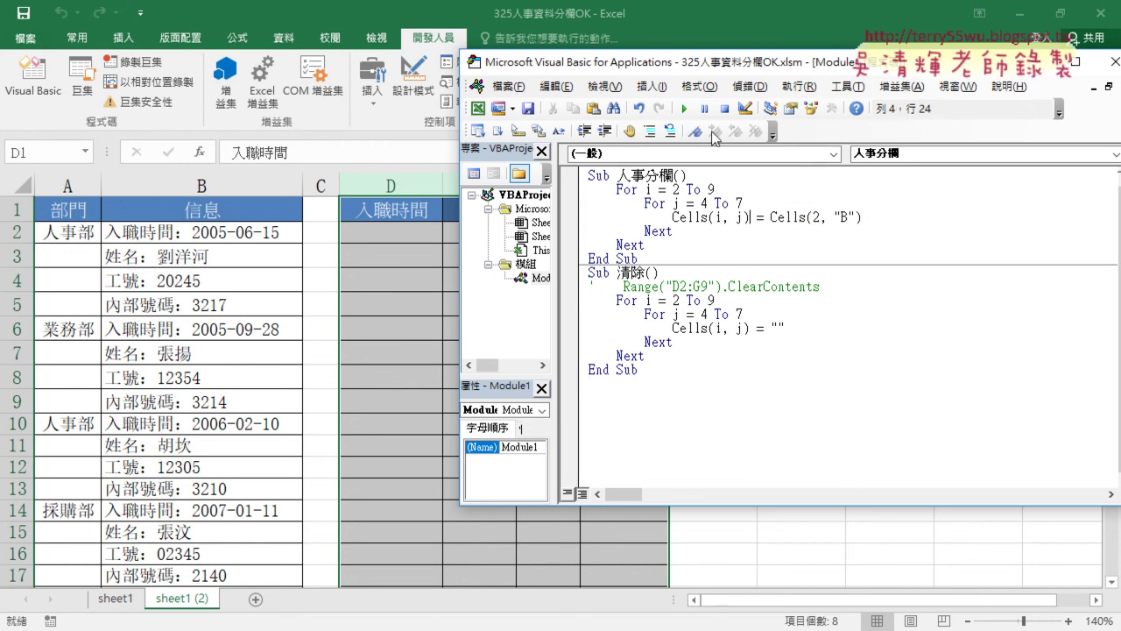
pyautogui.click(684, 109)
pyautogui.moveTo(681, 65); pyautogui.dragTo(790, 374)
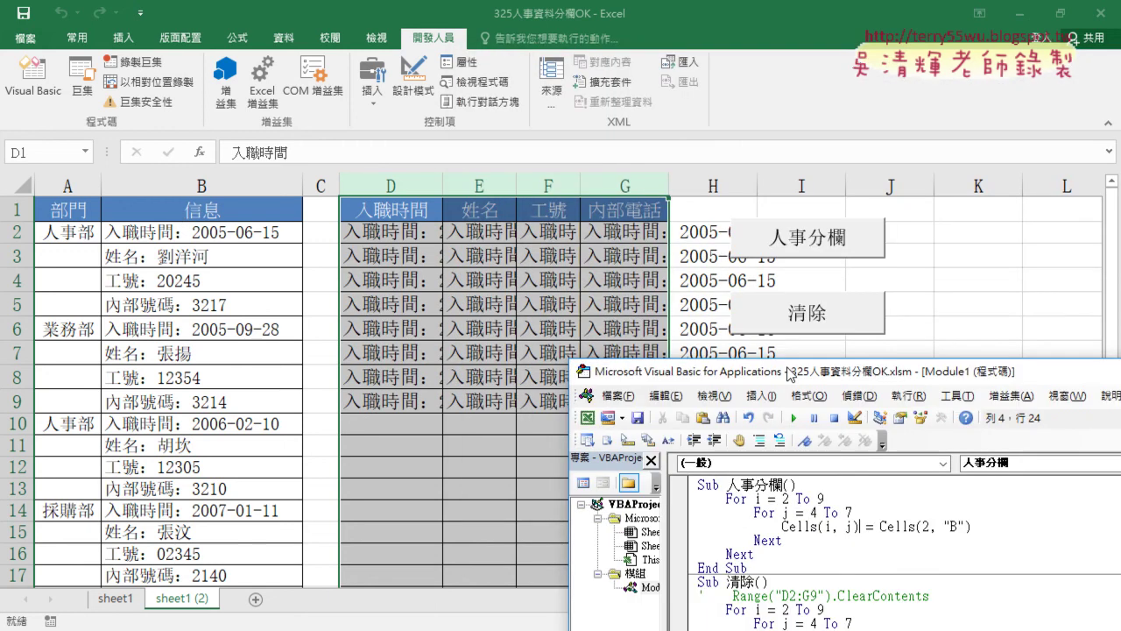
# - Autofit columns D–G and compare the copied cells against the original in B2
pyautogui.moveTo(416, 187); pyautogui.dragTo(592, 186)
pyautogui.doubleClick(442, 186)
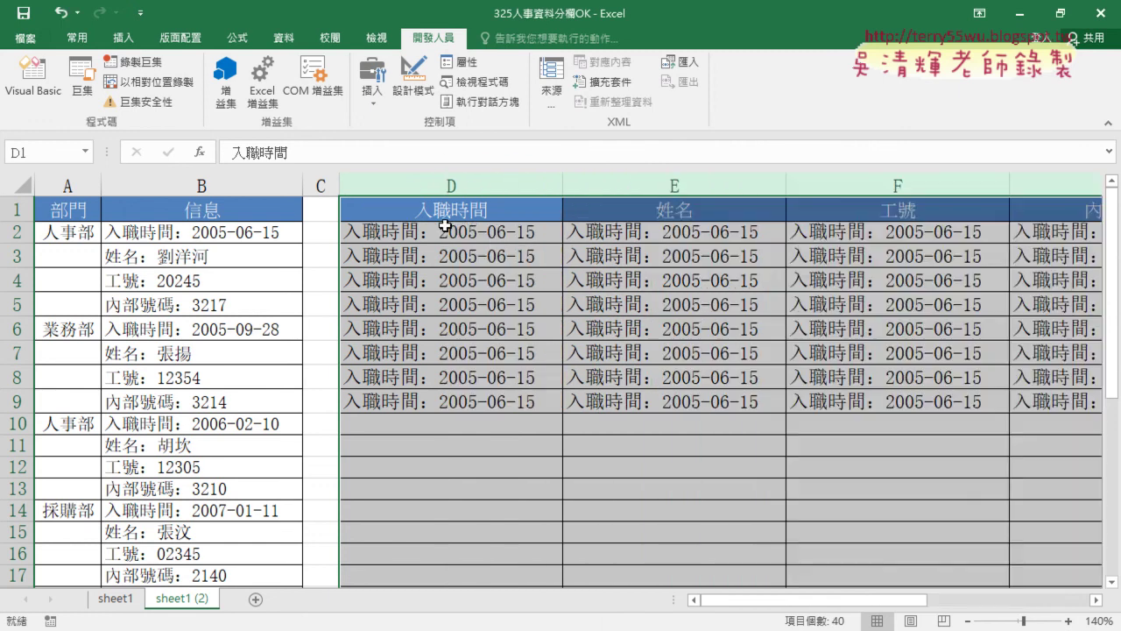
pyautogui.click(183, 233)
pyautogui.click(401, 233)
pyautogui.click(615, 234)
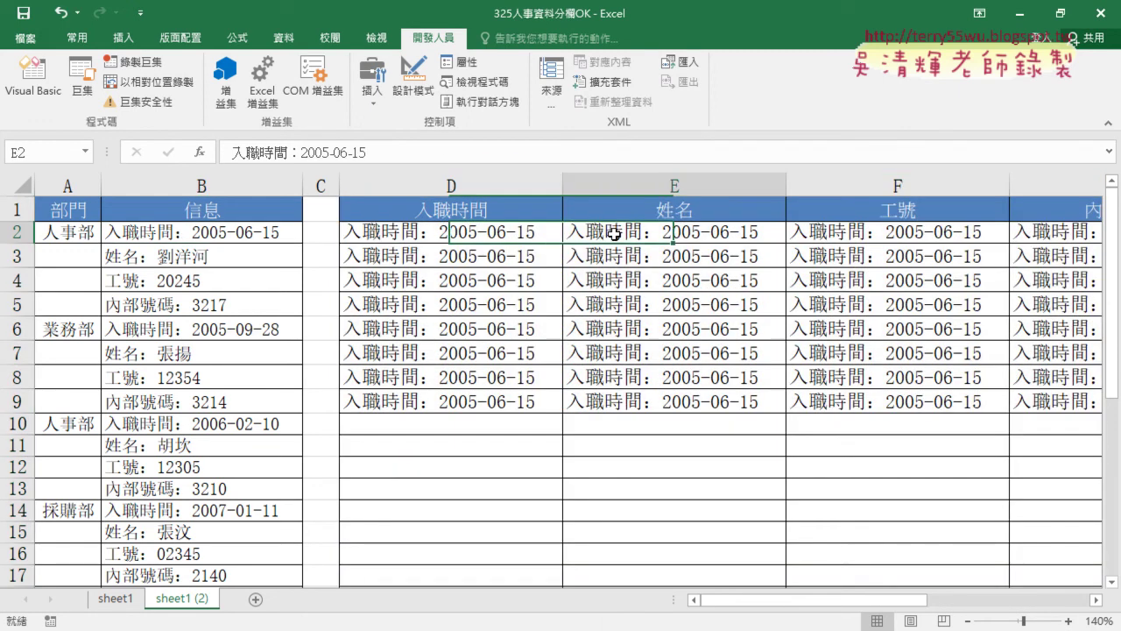
pyautogui.click(813, 237)
pyautogui.click(228, 235)
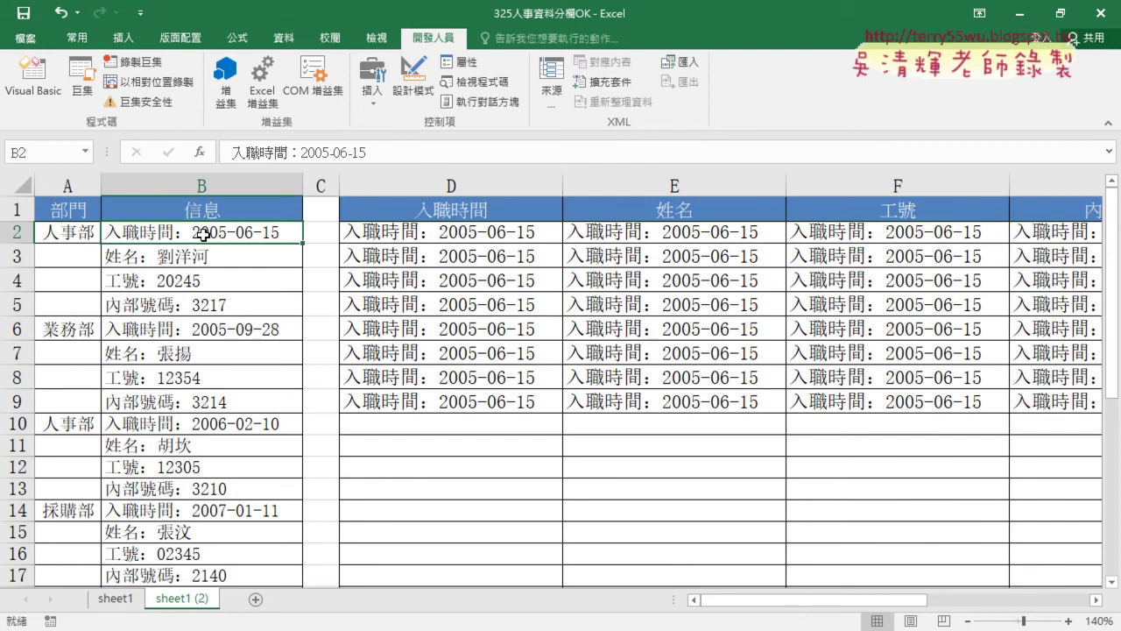
# - Inspect cells D2 and E2, then bring the 人事分欄 macro code back over the sheet
pyautogui.click(423, 236)
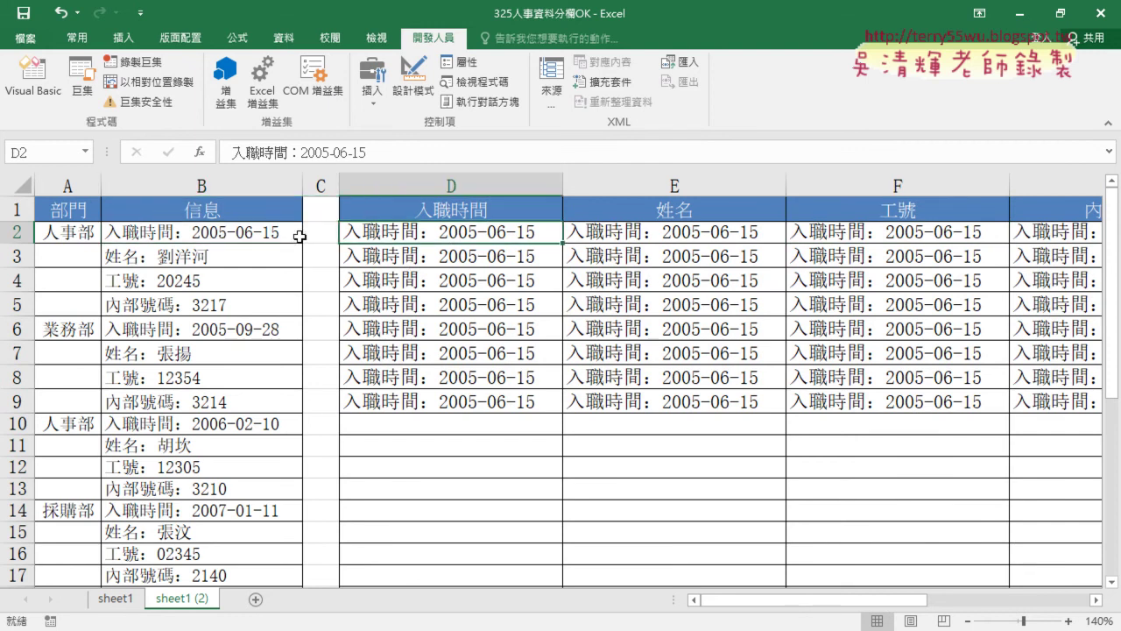
pyautogui.click(299, 237)
pyautogui.click(648, 238)
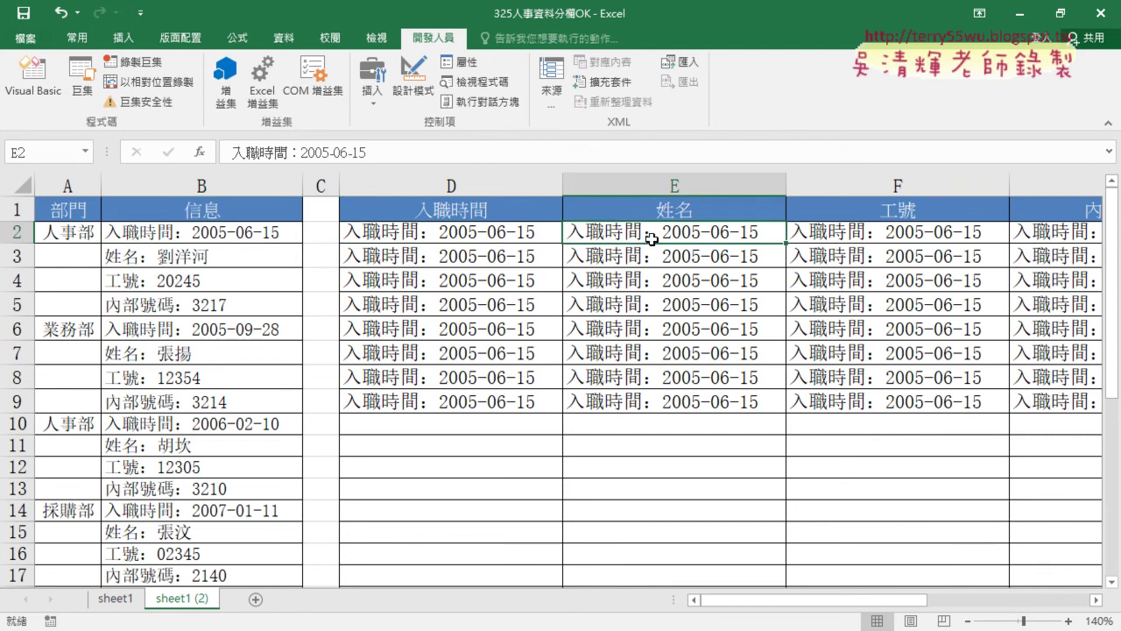
pyautogui.click(531, 498)
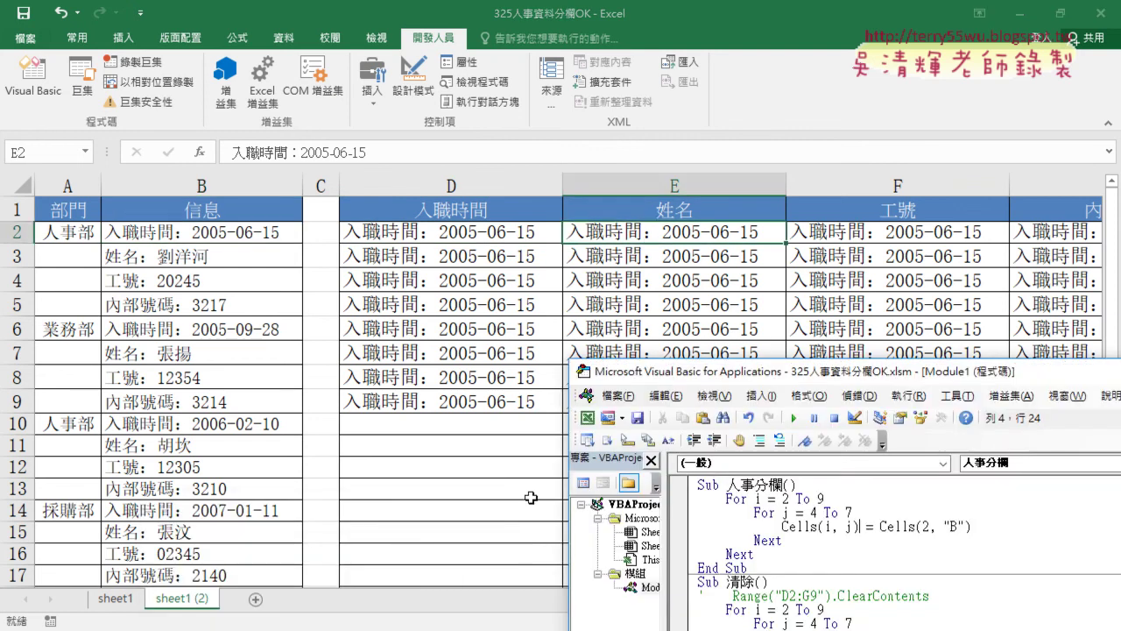
pyautogui.moveTo(649, 370); pyautogui.dragTo(239, 169)
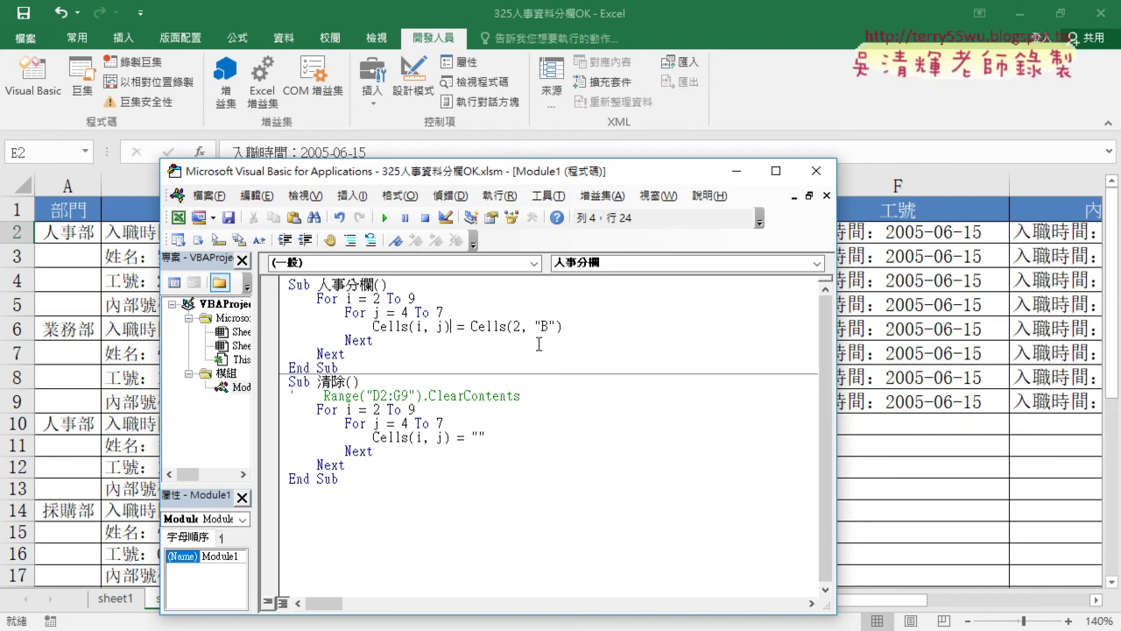
# - Add an indented k = 2 counter line above the loop in 人事分欄
pyautogui.doubleClick(517, 326)
pyautogui.press('Up')
pyautogui.press('Up')
pyautogui.press('Up')
pyautogui.press('Return')
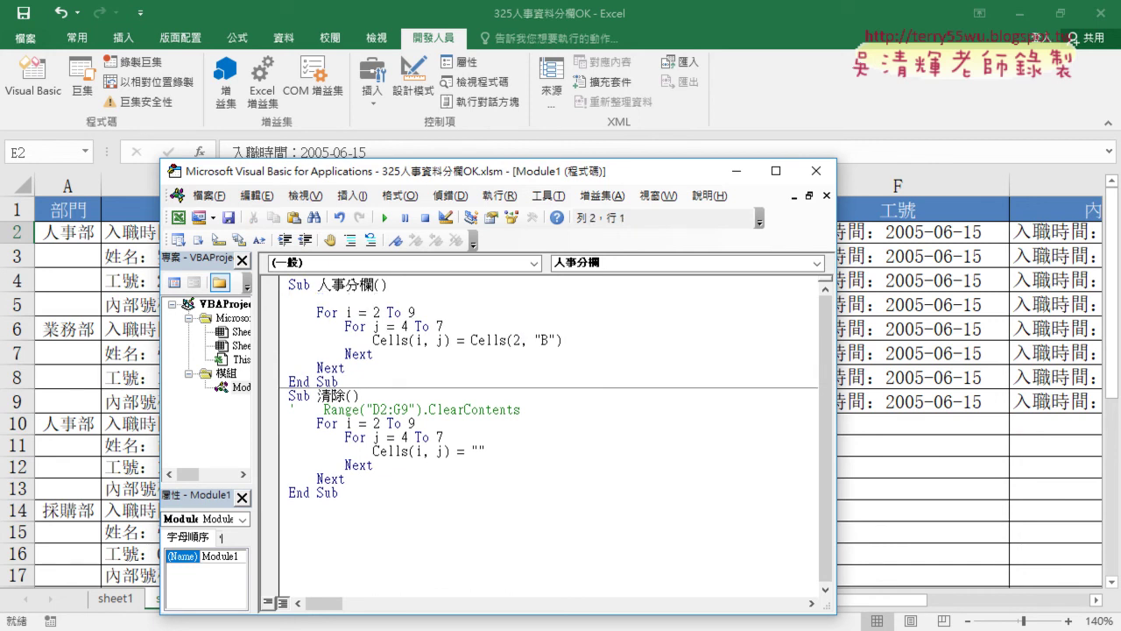
pyautogui.press('Tab')
pyautogui.write('k')
pyautogui.write('=2')
pyautogui.press('Down')
# - Change Cells(2, "B") to Cells(k, "B") and add k = k + 1 after the assignment
pyautogui.click(331, 326)
pyautogui.click(451, 340)
pyautogui.click(522, 340)
pyautogui.press('Delete')
pyautogui.write('k')
pyautogui.press('End')
pyautogui.press('Return')
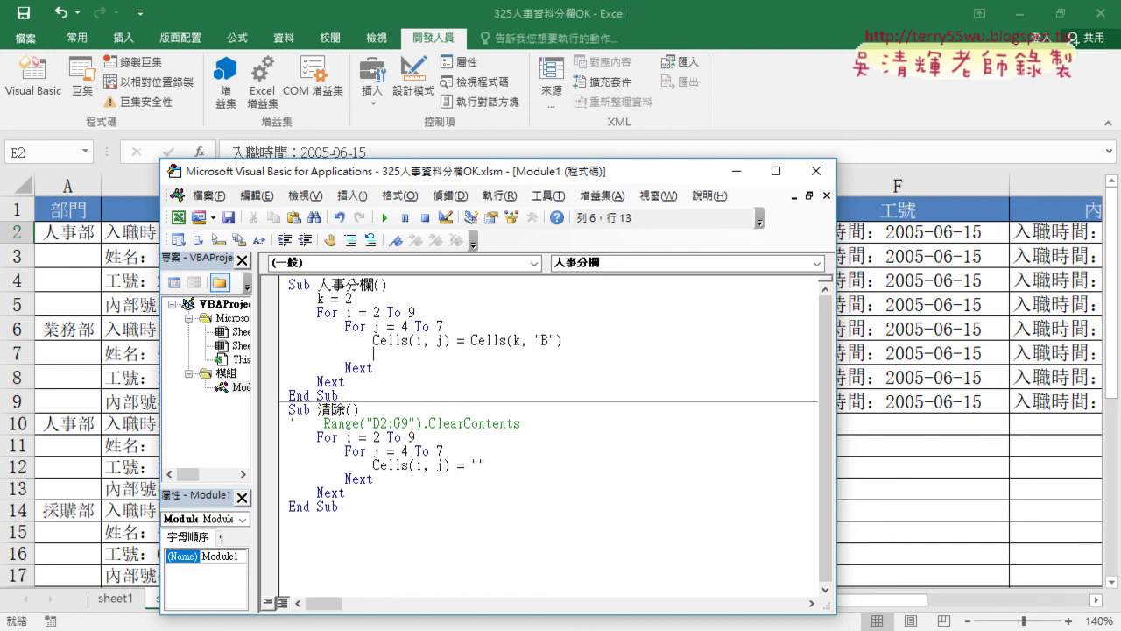
pyautogui.write('k=k')
pyautogui.write('+1')
pyautogui.moveTo(409, 354); pyautogui.dragTo(388, 354)
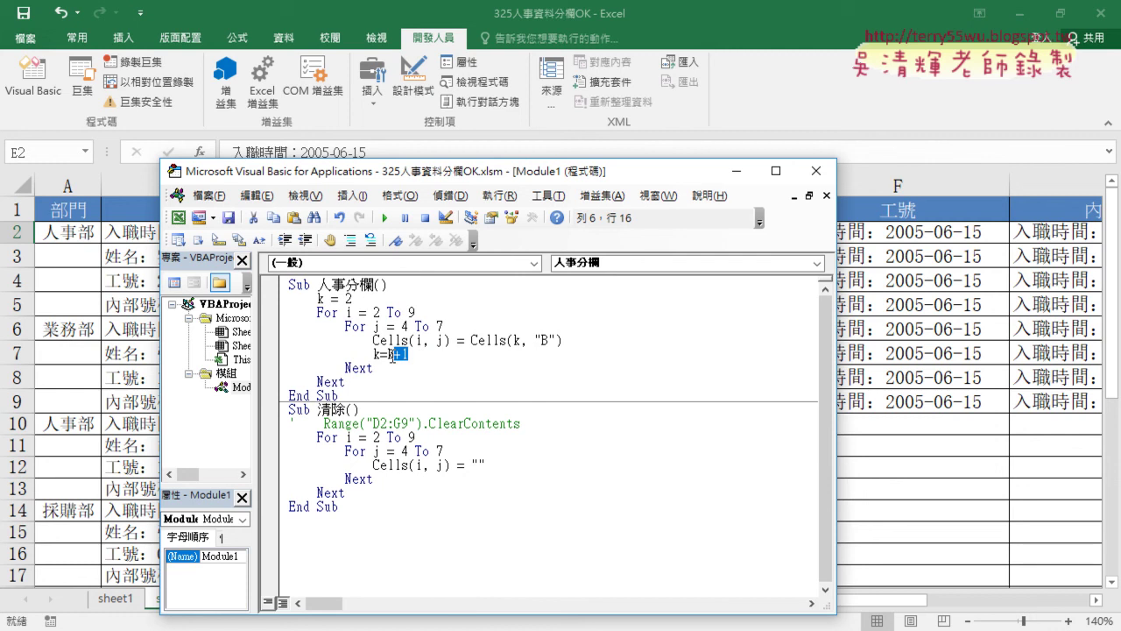
pyautogui.doubleClick(376, 353)
pyautogui.doubleClick(516, 340)
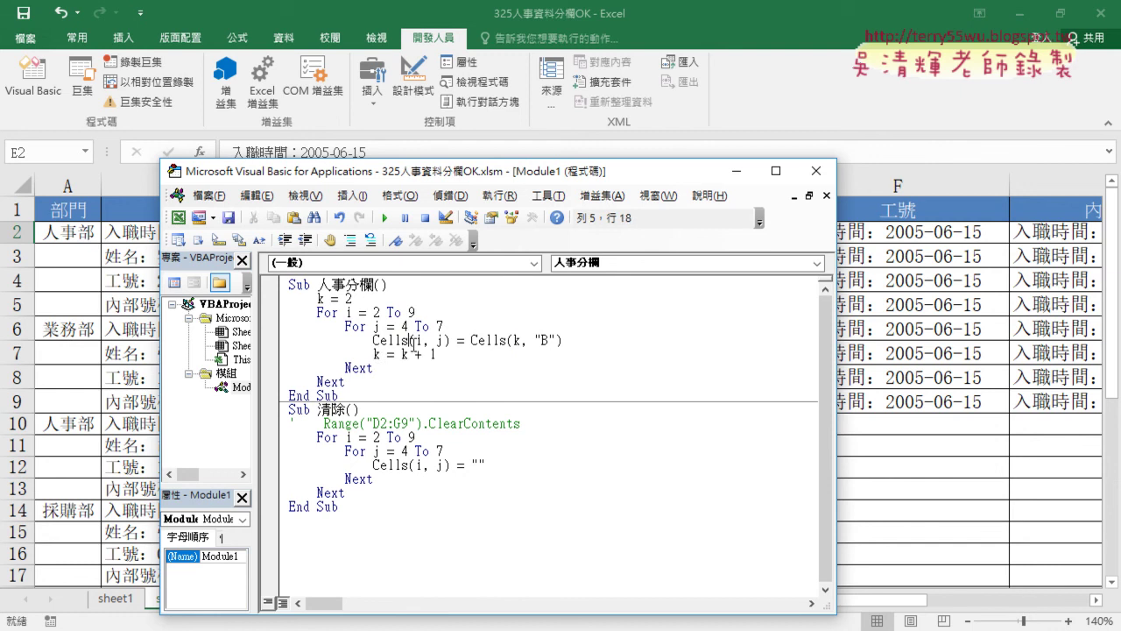
# - Run the revised splitting macro from the VBA editor
pyautogui.click(451, 358)
pyautogui.press('Right')
pyautogui.press('Right')
pyautogui.moveTo(837, 390); pyautogui.dragTo(651, 390)
pyautogui.moveTo(449, 180); pyautogui.dragTo(277, 144)
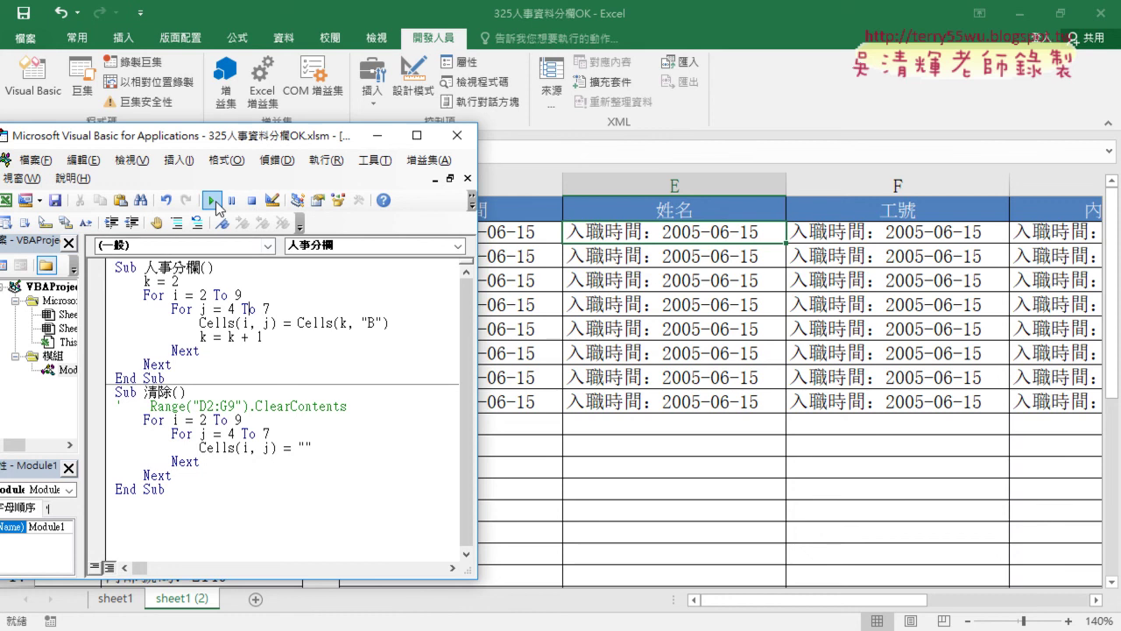
pyautogui.click(211, 199)
# - Check that D–G now hold hire date, name, employee number and extension, then reopen the code
pyautogui.click(378, 139)
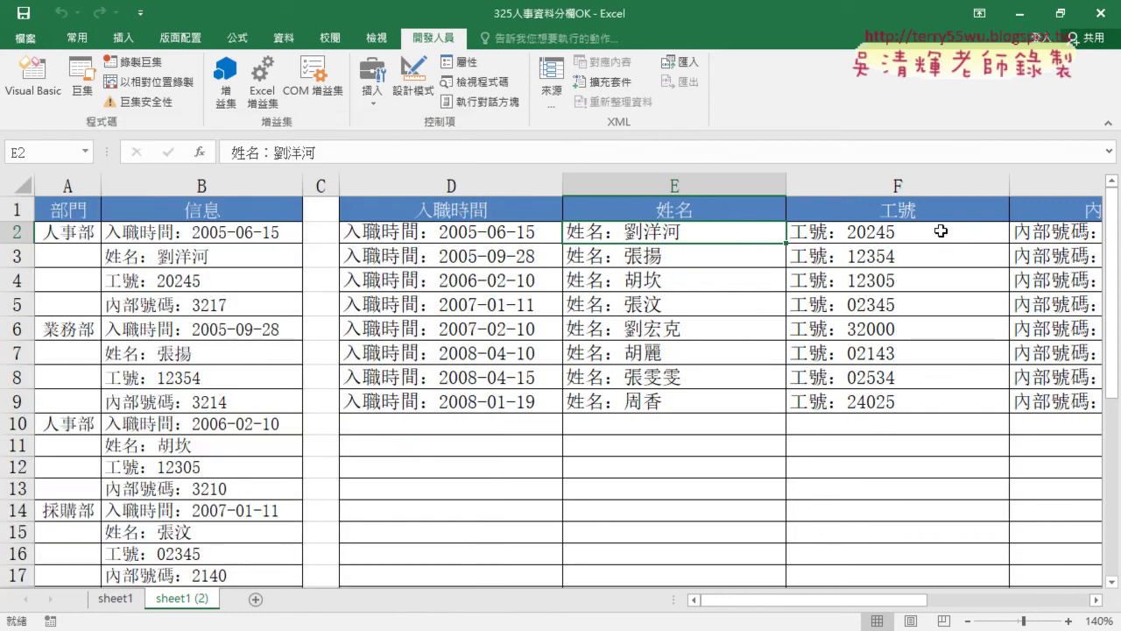
pyautogui.moveTo(758, 600); pyautogui.dragTo(808, 595)
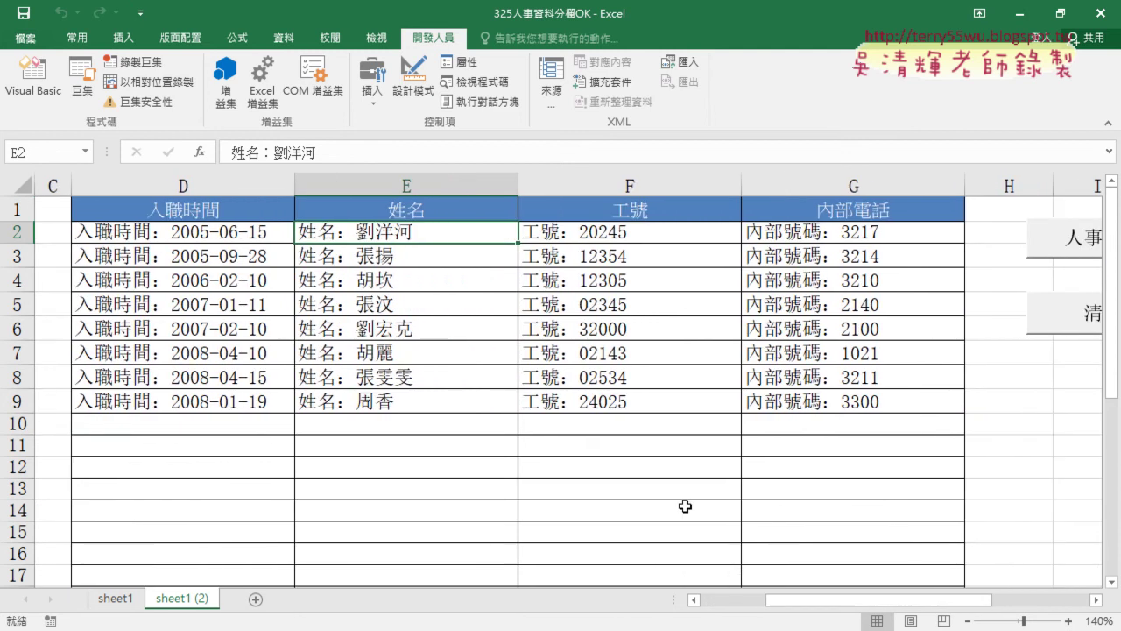
pyautogui.click(229, 186)
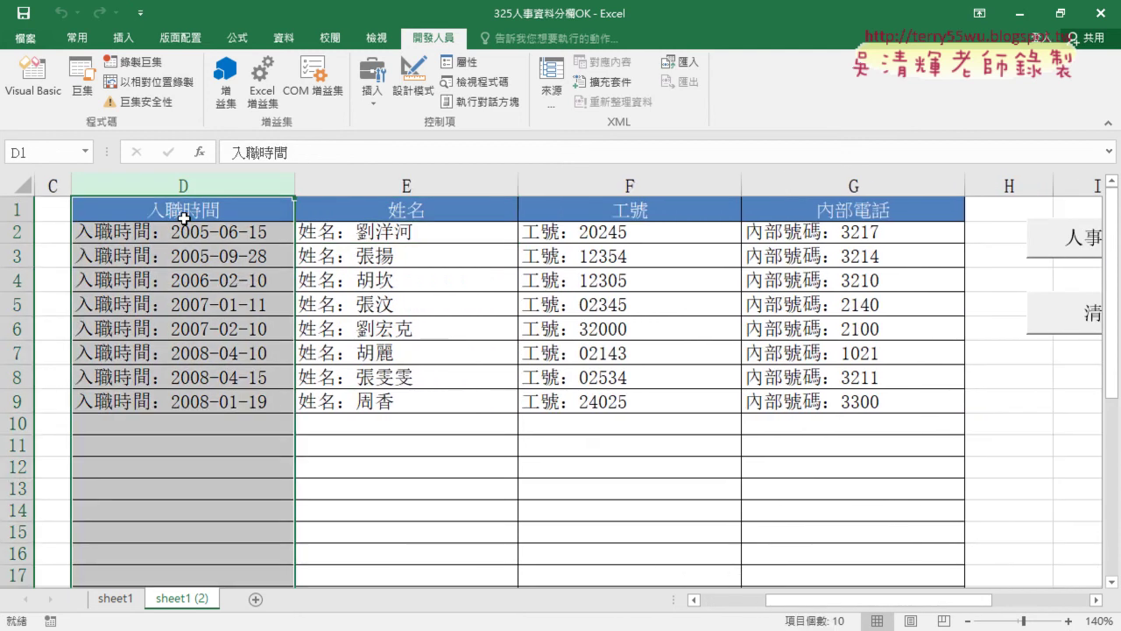
pyautogui.click(158, 233)
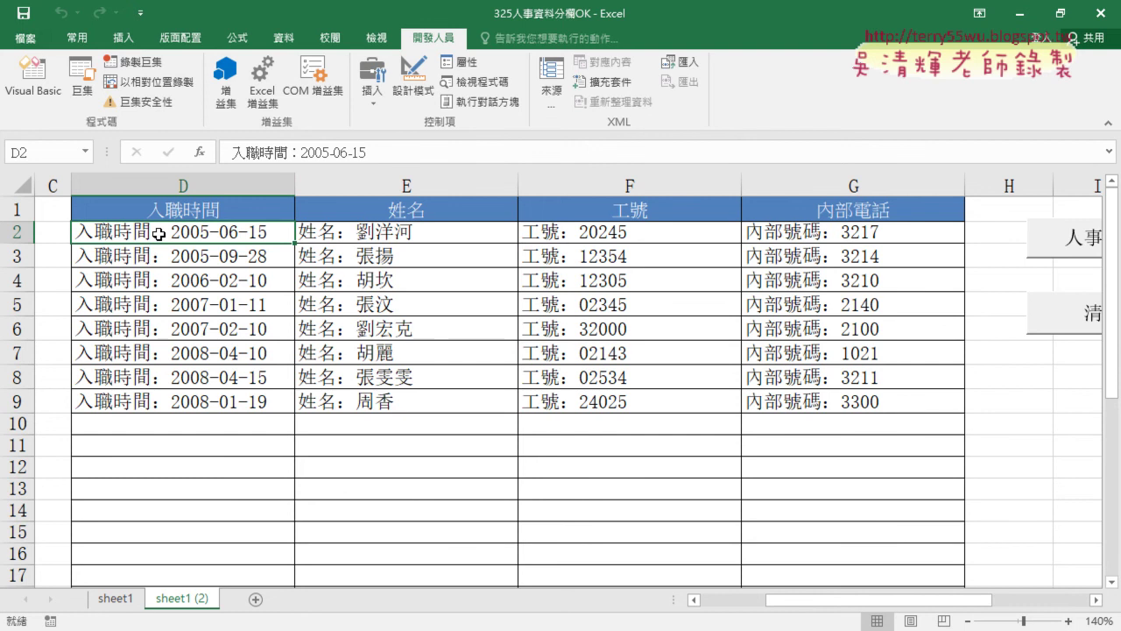
pyautogui.click(33, 76)
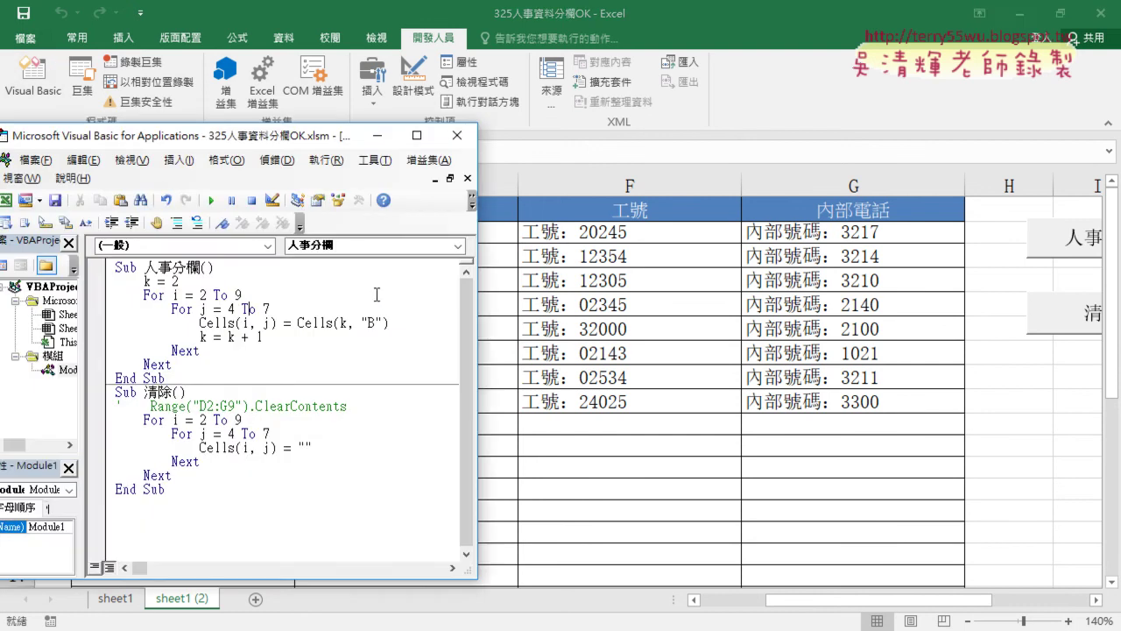
# - Wrap the source reference as mid(Cells(k, "B"),len(cells(1,j) on the assignment line
pyautogui.moveTo(298, 324); pyautogui.dragTo(397, 323)
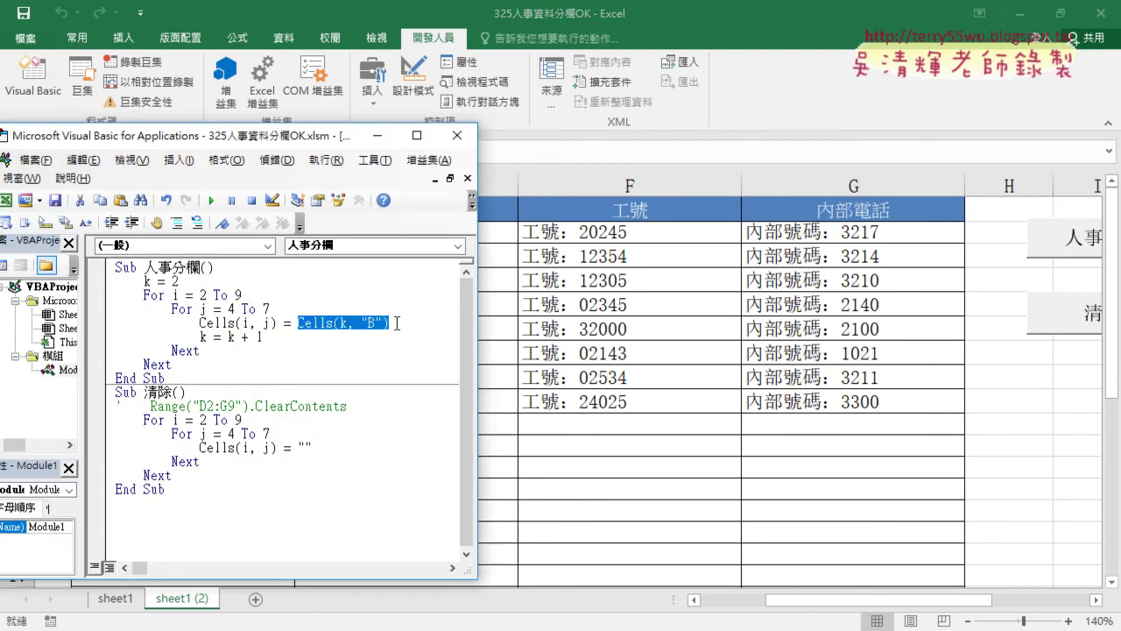
pyautogui.press('Left')
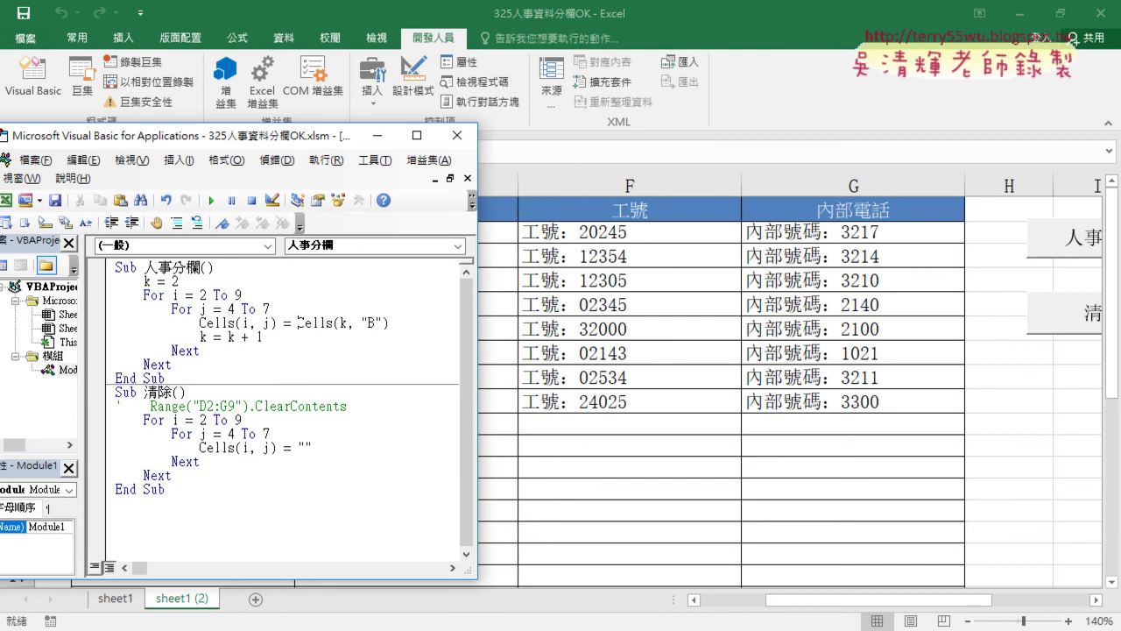
pyautogui.write('mid')
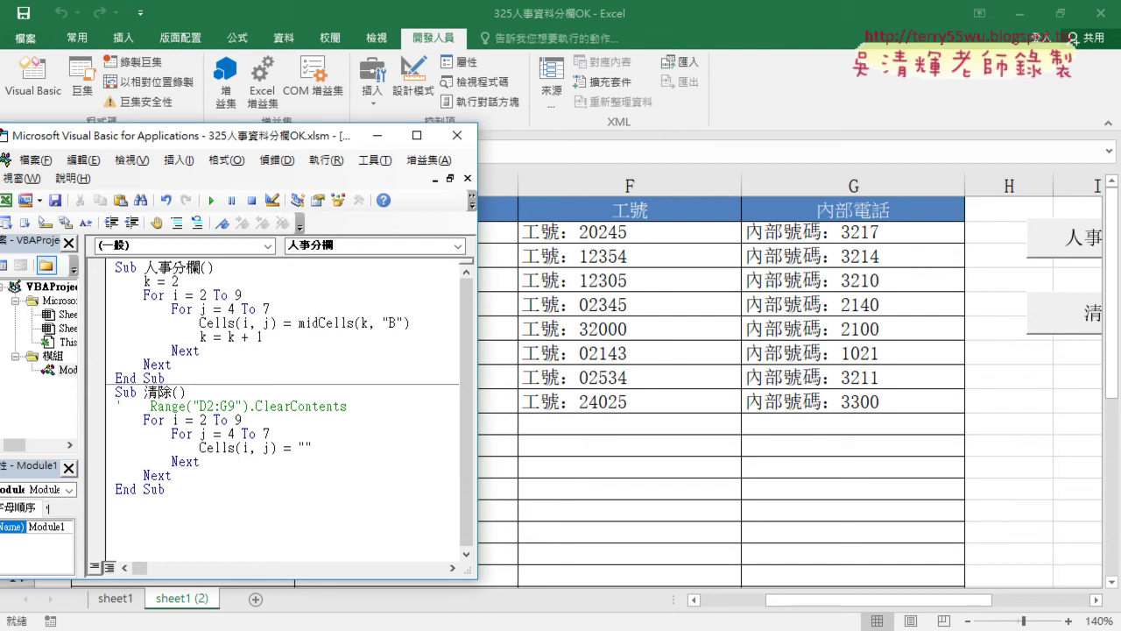
pyautogui.write('(')
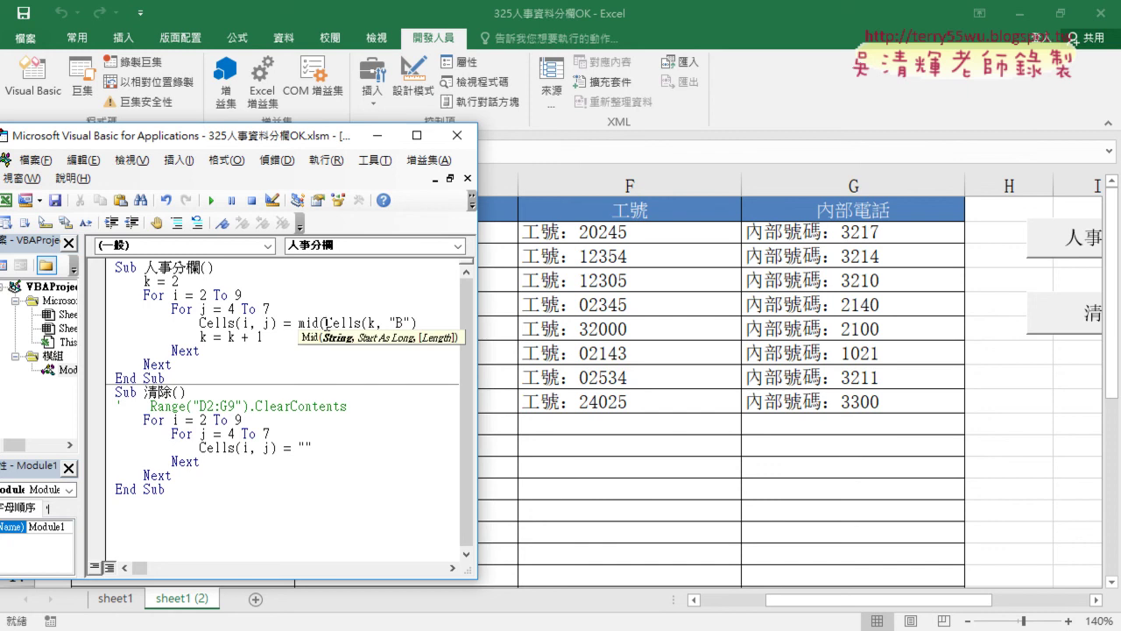
pyautogui.press('Right')
pyautogui.press('Right')
pyautogui.press('Right')
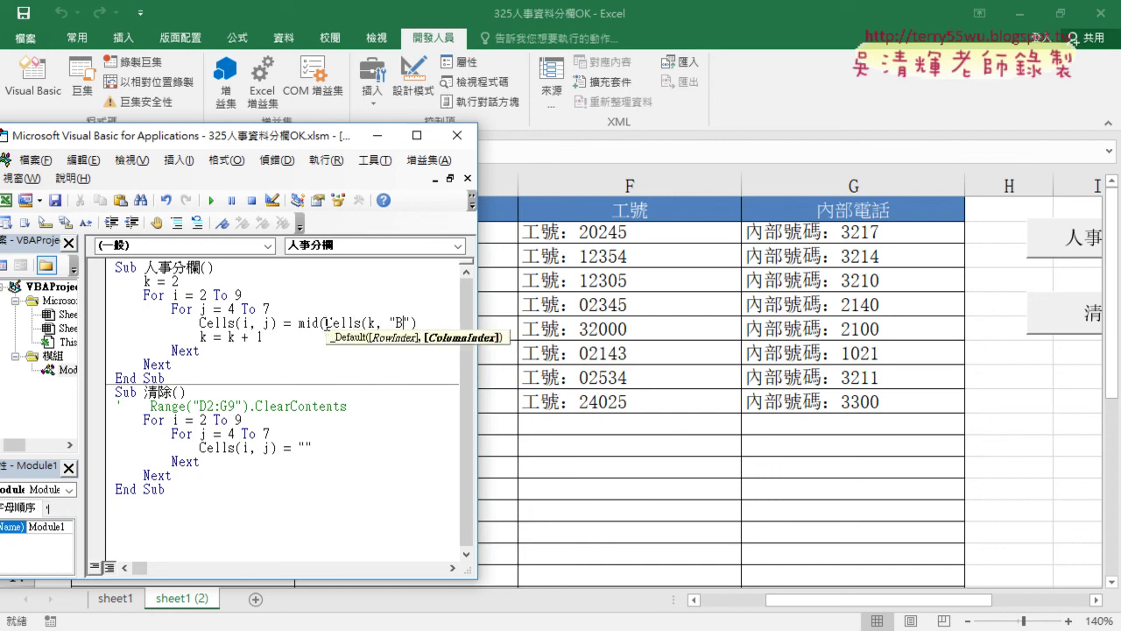
pyautogui.press('Right')
pyautogui.press('Right')
pyautogui.write(',')
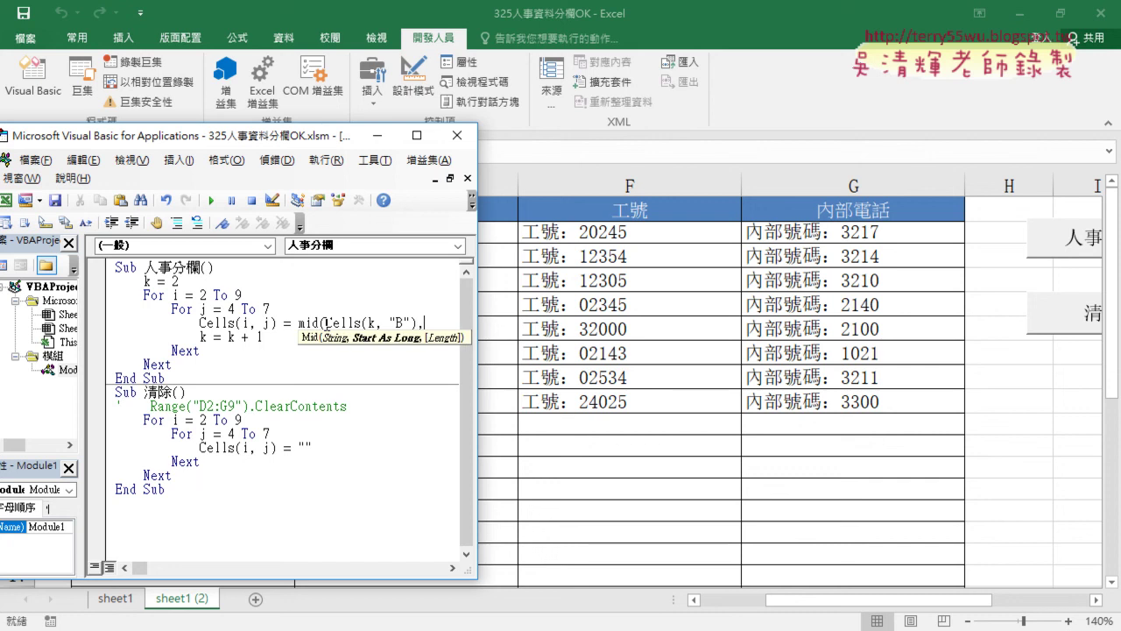
pyautogui.write('le')
pyautogui.write('n(')
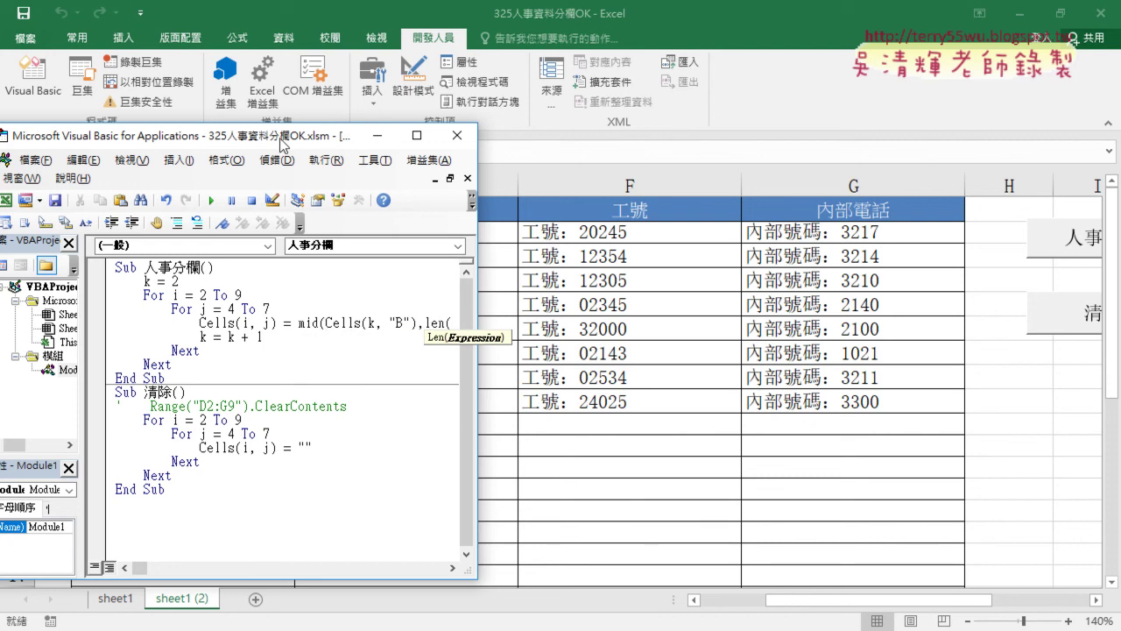
pyautogui.moveTo(283, 146)
pyautogui.mouseDown()
pyautogui.moveTo(415, 291)
pyautogui.moveTo(428, 290)
pyautogui.mouseUp()
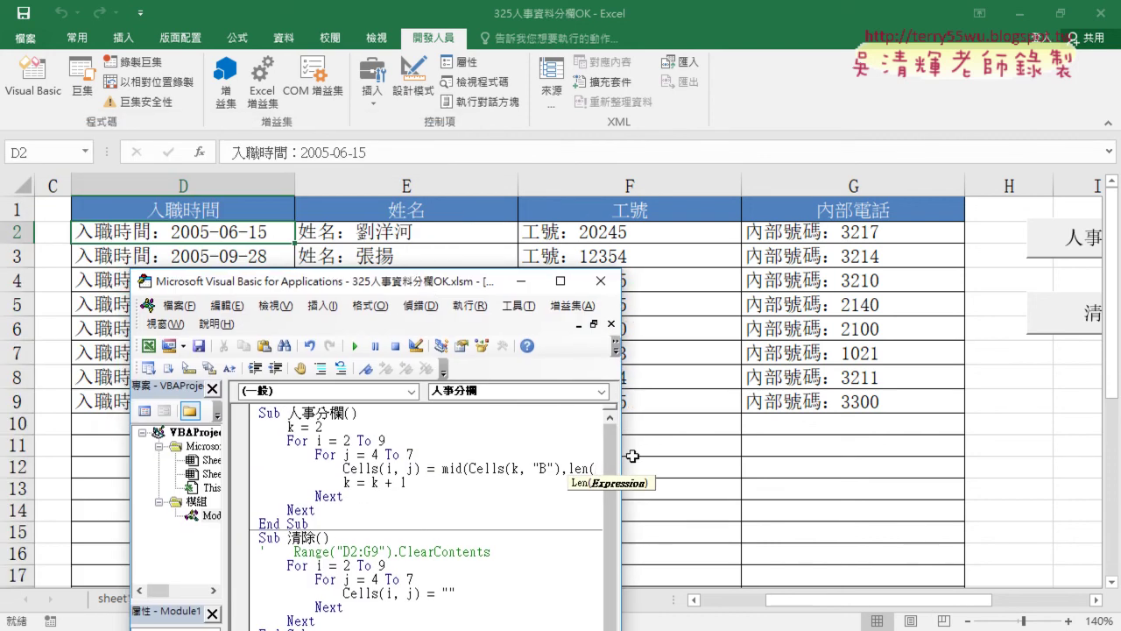
pyautogui.moveTo(620, 454); pyautogui.dragTo(874, 453)
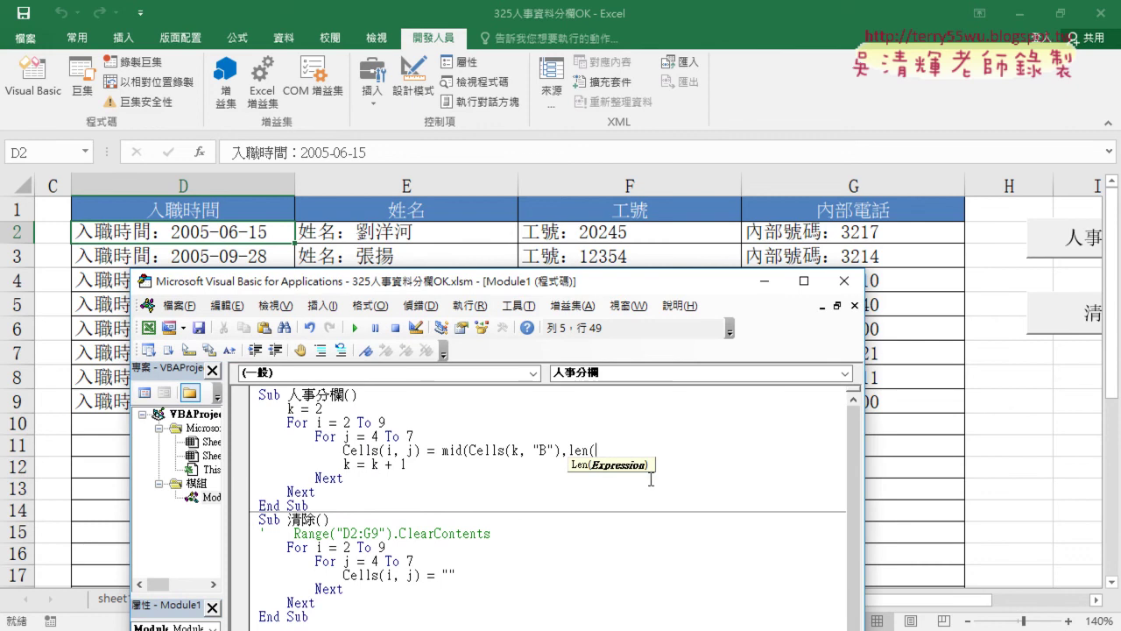
pyautogui.write('ce')
pyautogui.write('lls')
pyautogui.write('(')
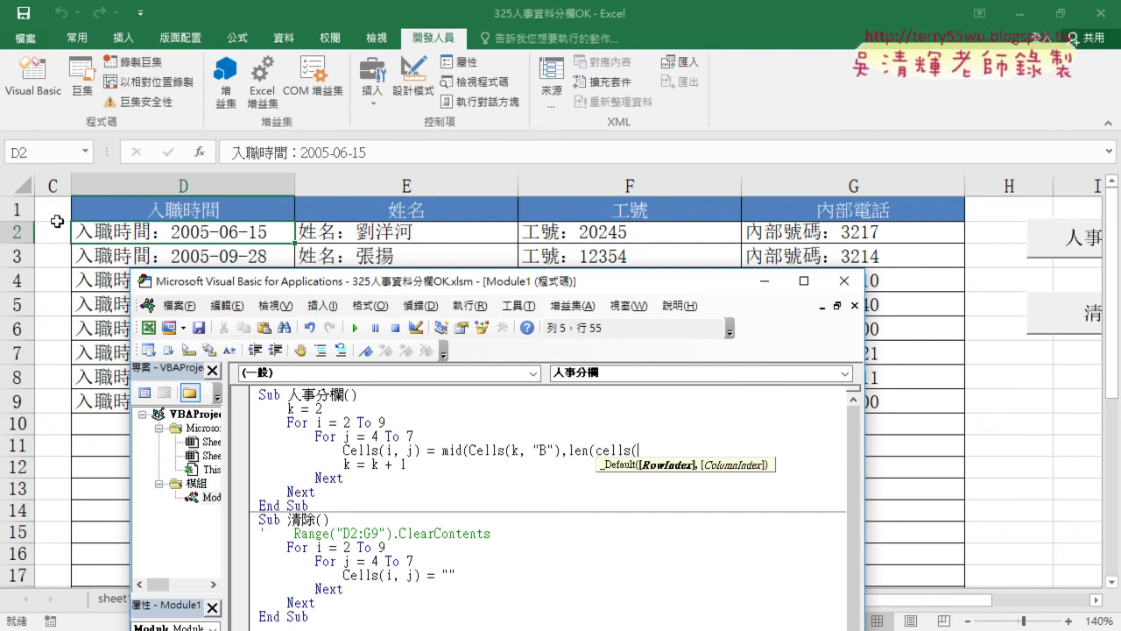
pyautogui.write('1,')
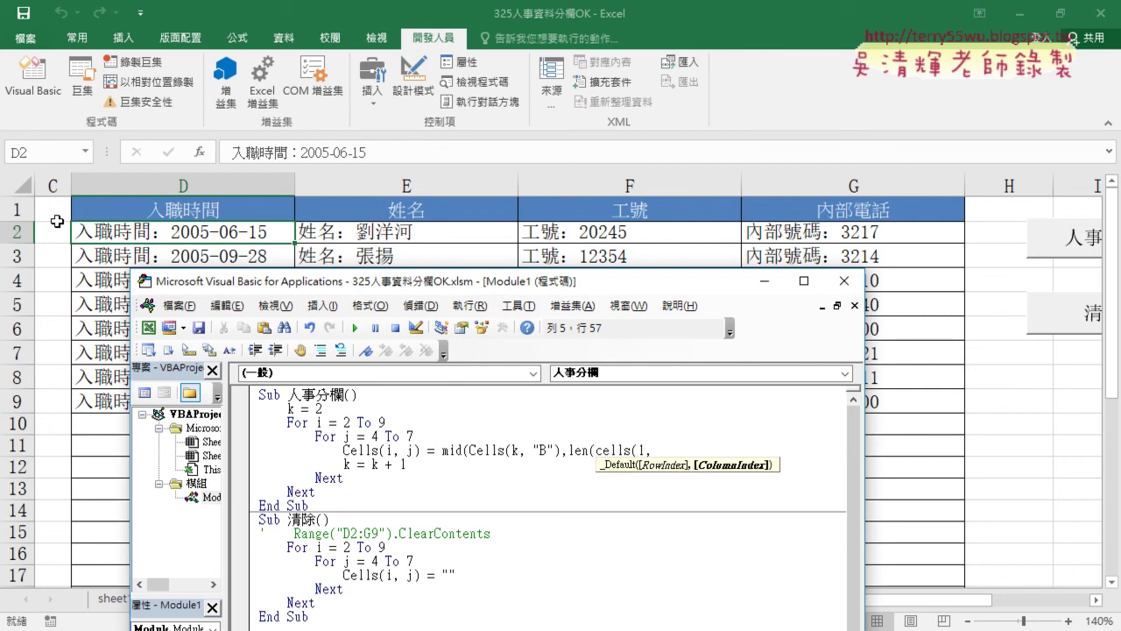
pyautogui.write('j)')
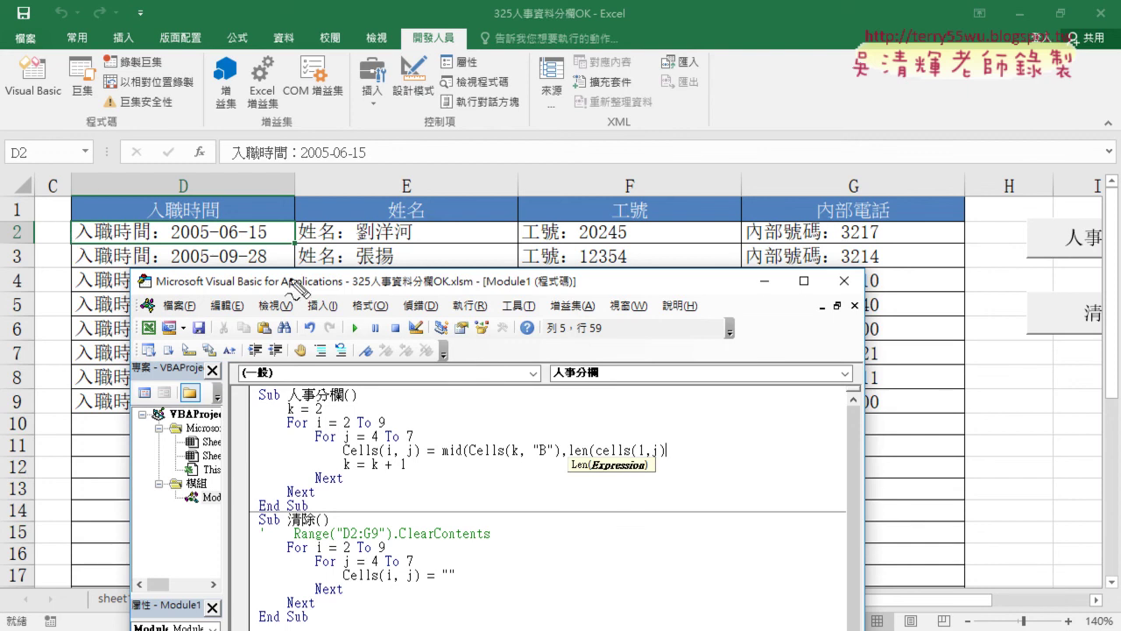
# - Exit pen annotation and type )+2,99)) to close the Len(cells(1,j)) call
pyautogui.moveTo(529, 331); pyautogui.dragTo(536, 388)
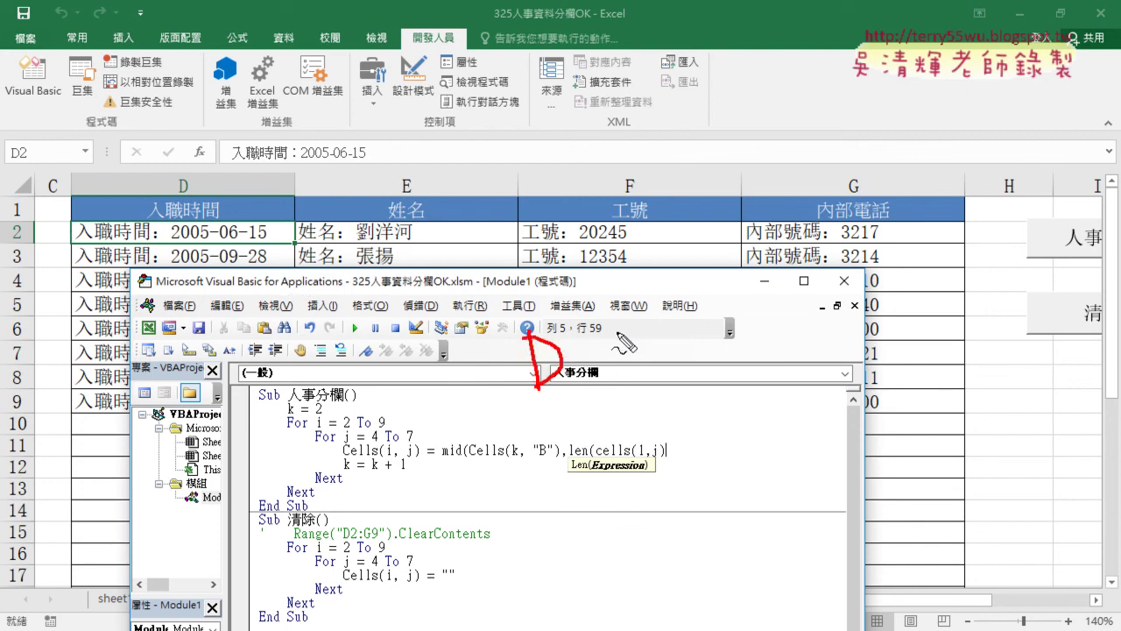
pyautogui.moveTo(616, 331)
pyautogui.mouseDown()
pyautogui.moveTo(617, 382)
pyautogui.moveTo(582, 382)
pyautogui.moveTo(629, 393)
pyautogui.mouseUp()
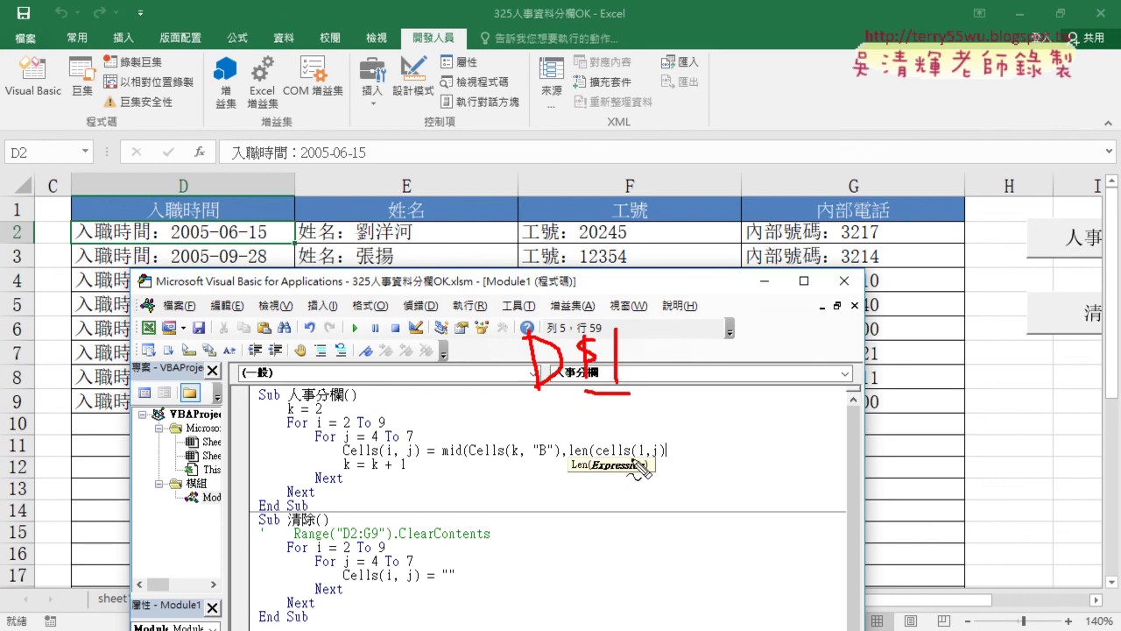
pyautogui.moveTo(631, 459); pyautogui.dragTo(644, 456)
pyautogui.moveTo(561, 395)
pyautogui.mouseDown()
pyautogui.moveTo(534, 395)
pyautogui.moveTo(657, 445)
pyautogui.moveTo(648, 448)
pyautogui.mouseUp()
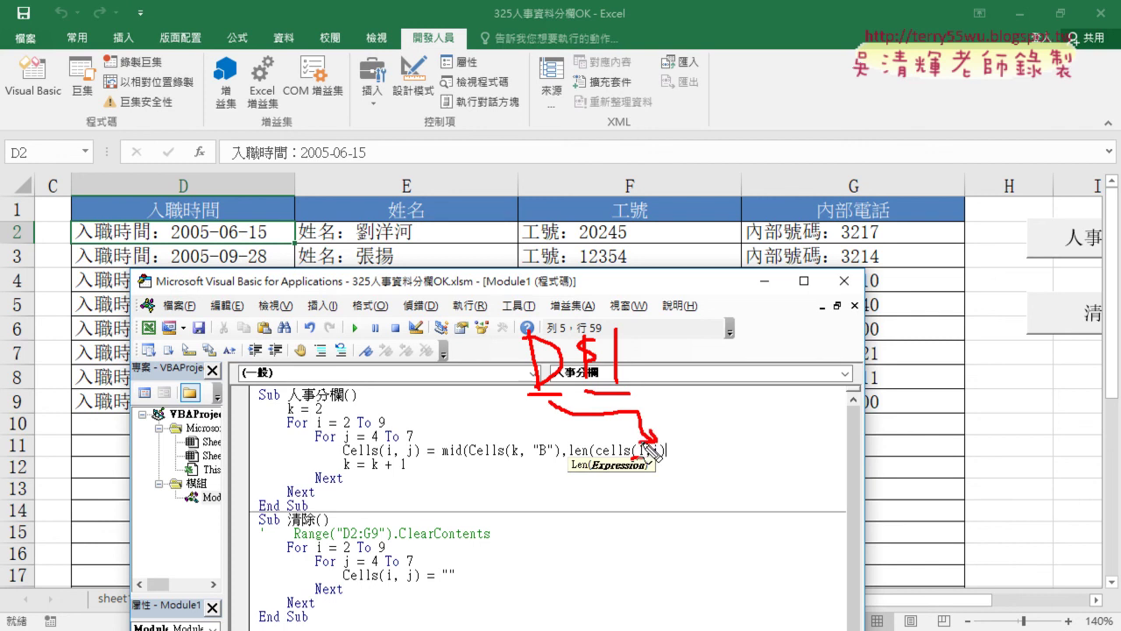
pyautogui.press('Escape')
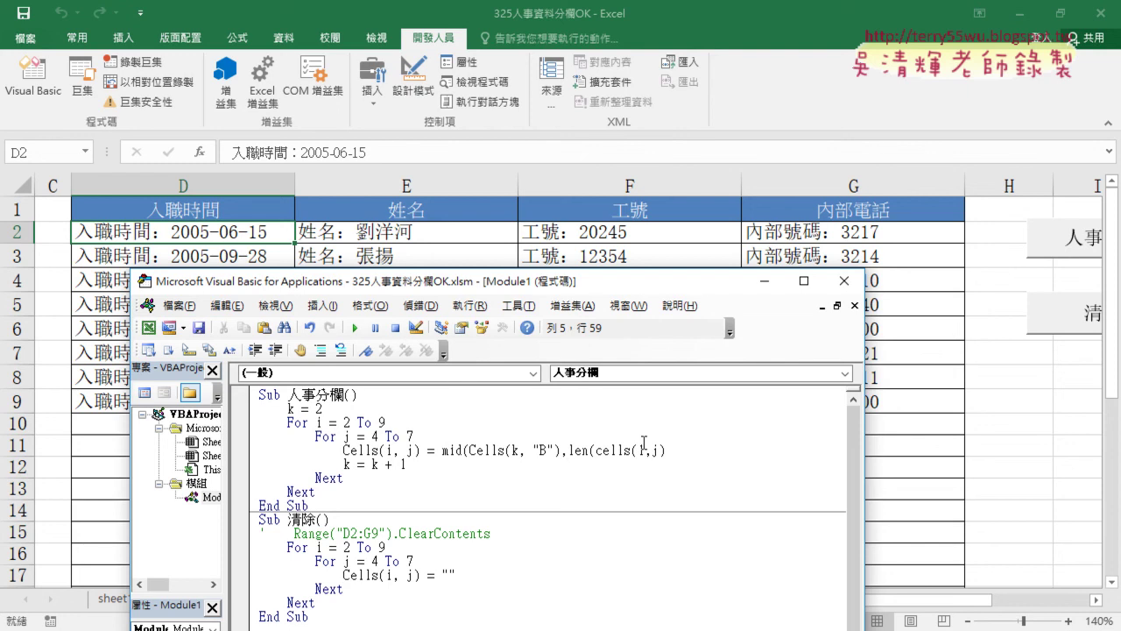
pyautogui.write(')')
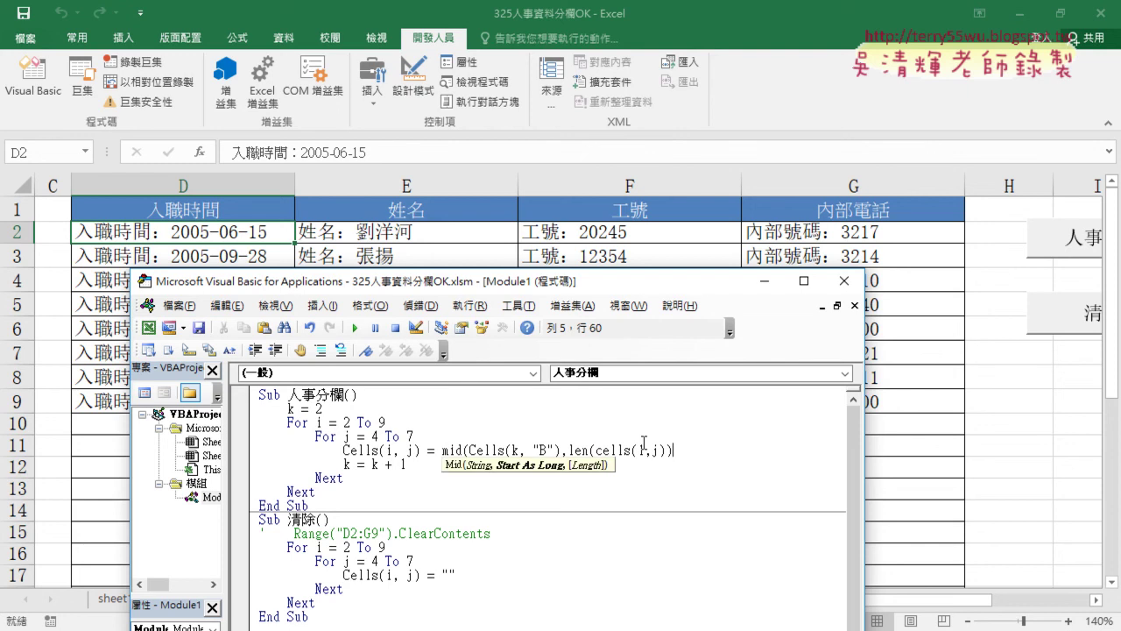
pyautogui.write('+2')
pyautogui.write(',')
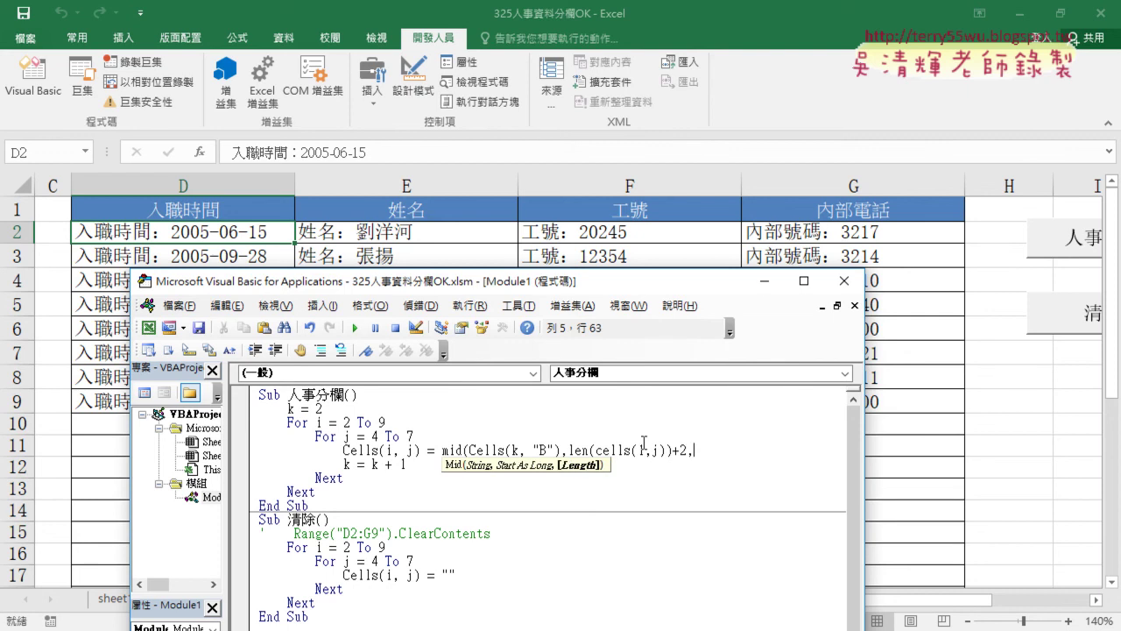
pyautogui.write('99')
pyautogui.write(')')
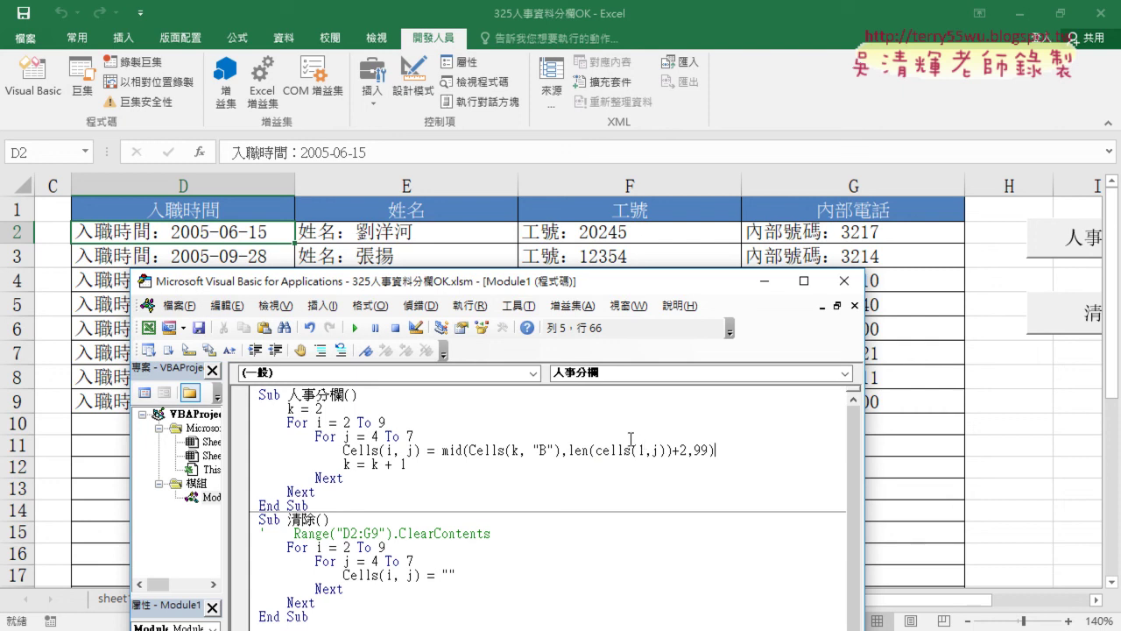
# - Commit the finished Mid(Cells(k, "B"), Len(Cells(1, j)) + 2, 99) line and check the sheet
pyautogui.click(645, 437)
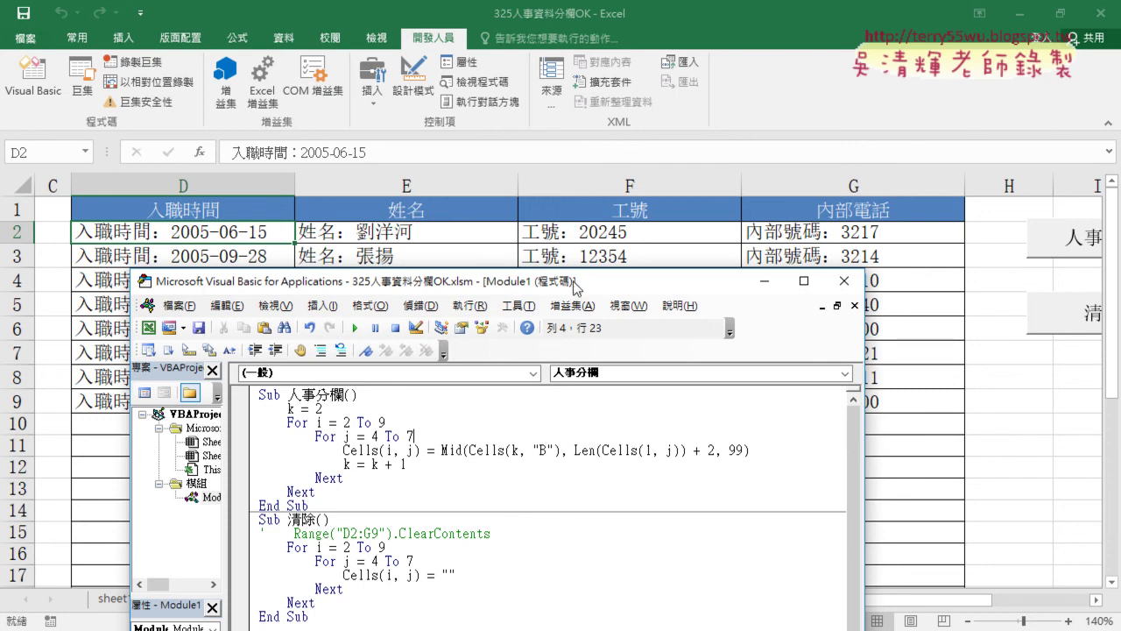
pyautogui.moveTo(575, 287)
pyautogui.mouseDown()
pyautogui.moveTo(587, 462)
pyautogui.moveTo(581, 313)
pyautogui.mouseUp()
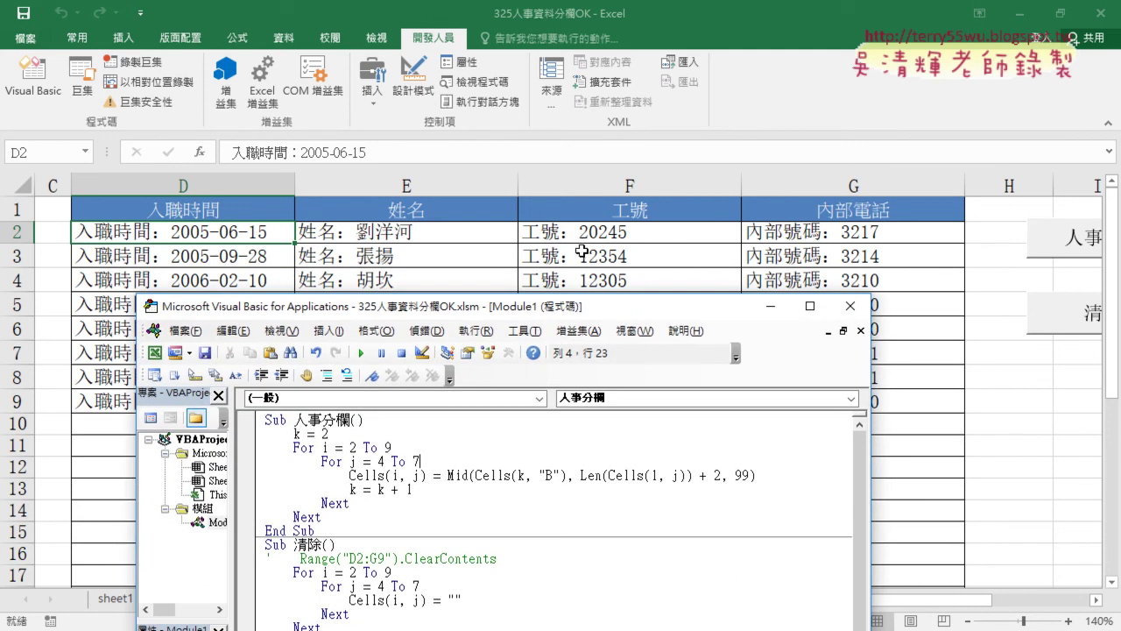
pyautogui.moveTo(585, 309); pyautogui.dragTo(583, 147)
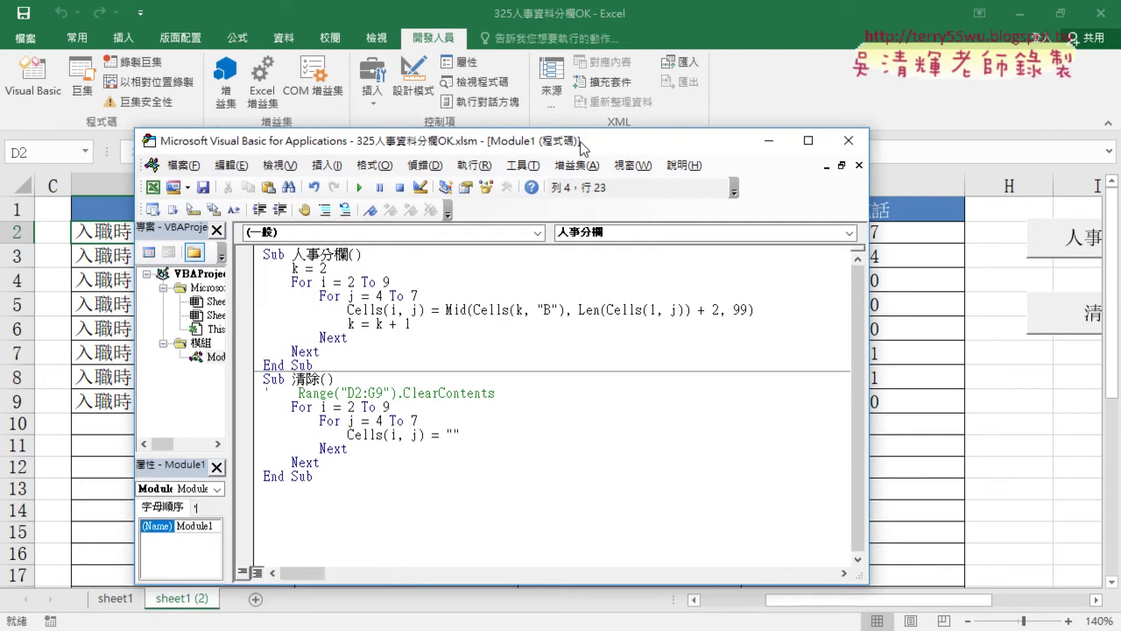
# - Run the Mid-based split macro, format F2:F9 as Text, and return to the VBA code
pyautogui.click(360, 186)
pyautogui.moveTo(438, 148); pyautogui.dragTo(460, 501)
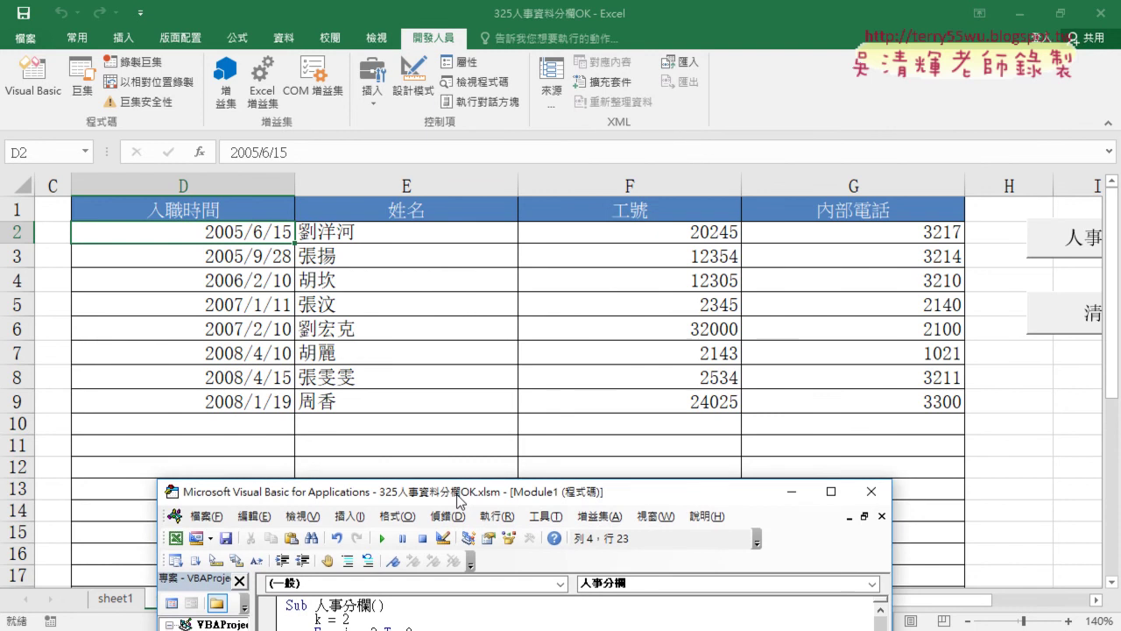
pyautogui.moveTo(649, 241); pyautogui.dragTo(639, 403)
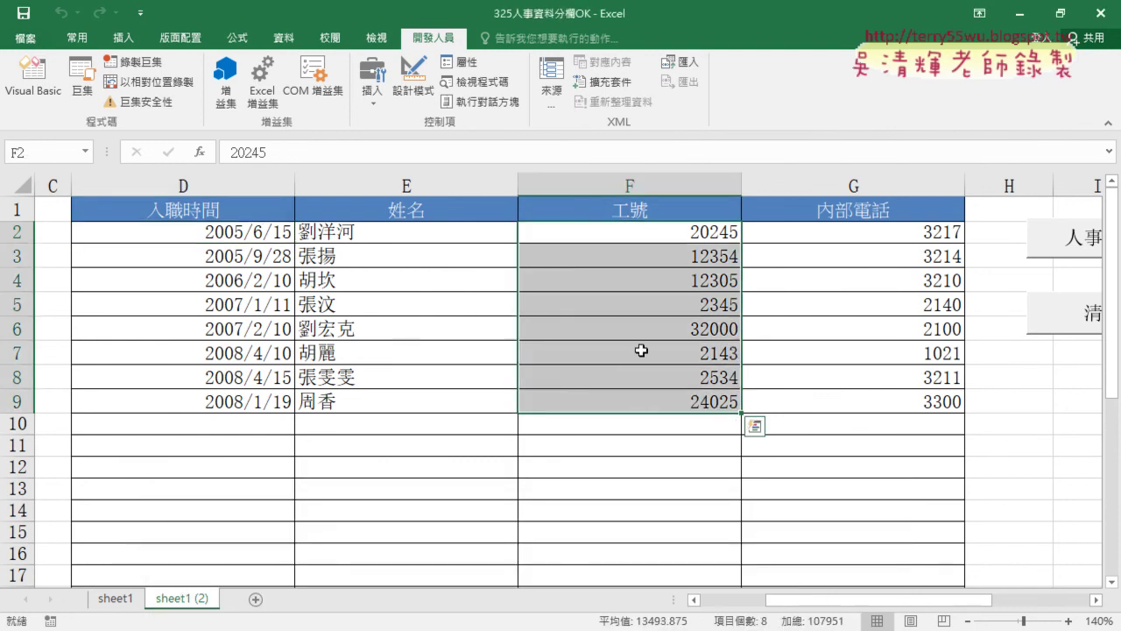
pyautogui.rightClick(638, 403)
pyautogui.click(661, 533)
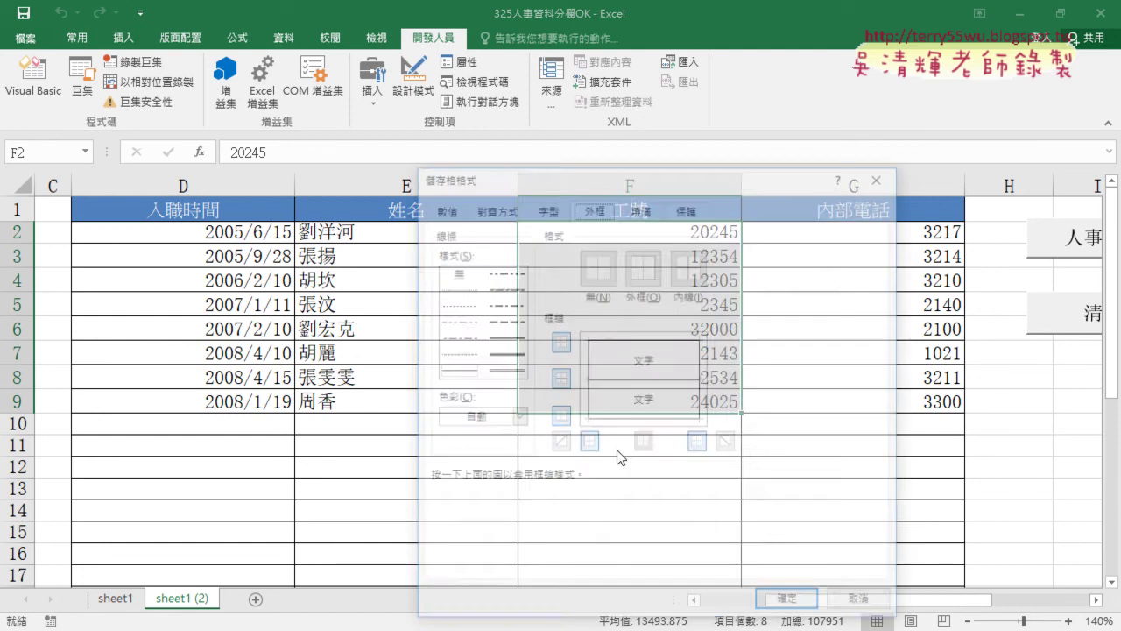
pyautogui.click(450, 211)
pyautogui.click(459, 368)
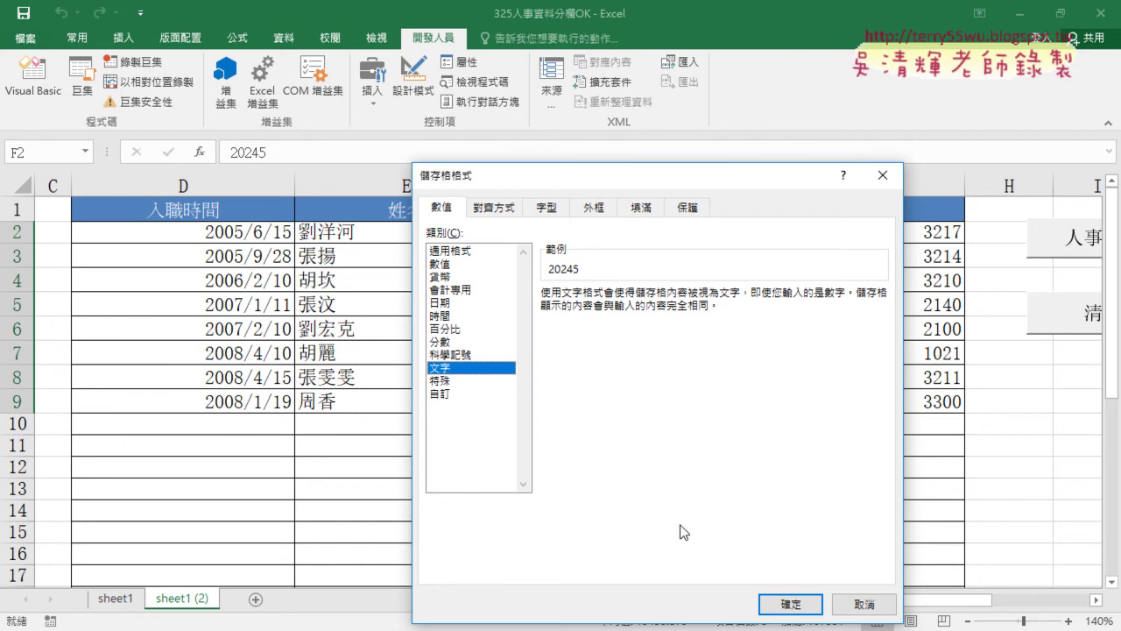
pyautogui.click(863, 605)
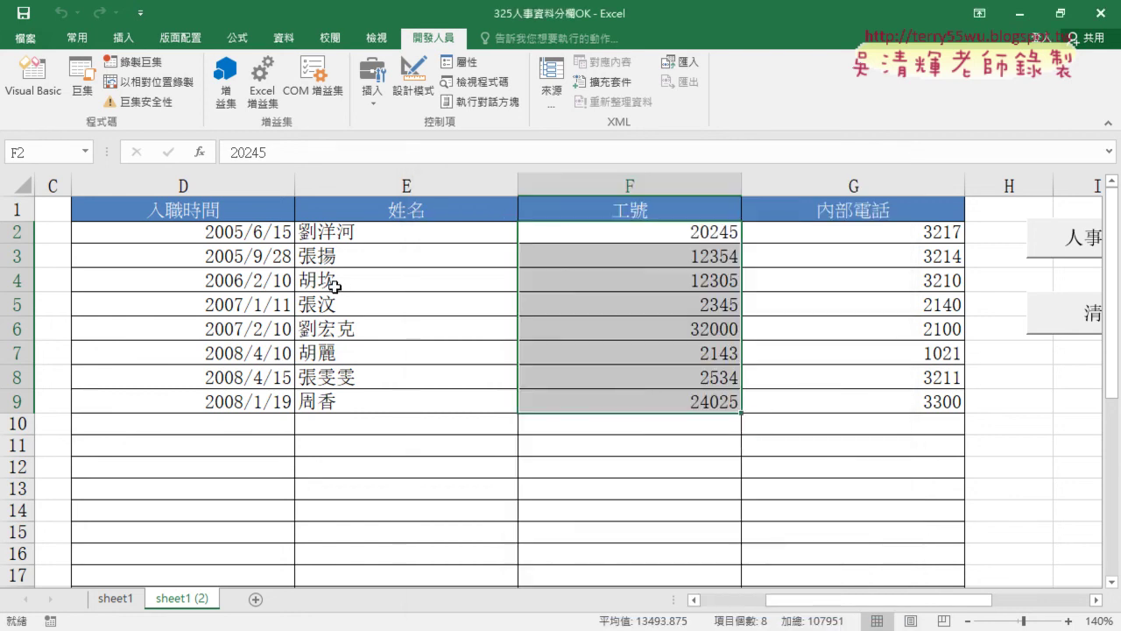
pyautogui.click(34, 79)
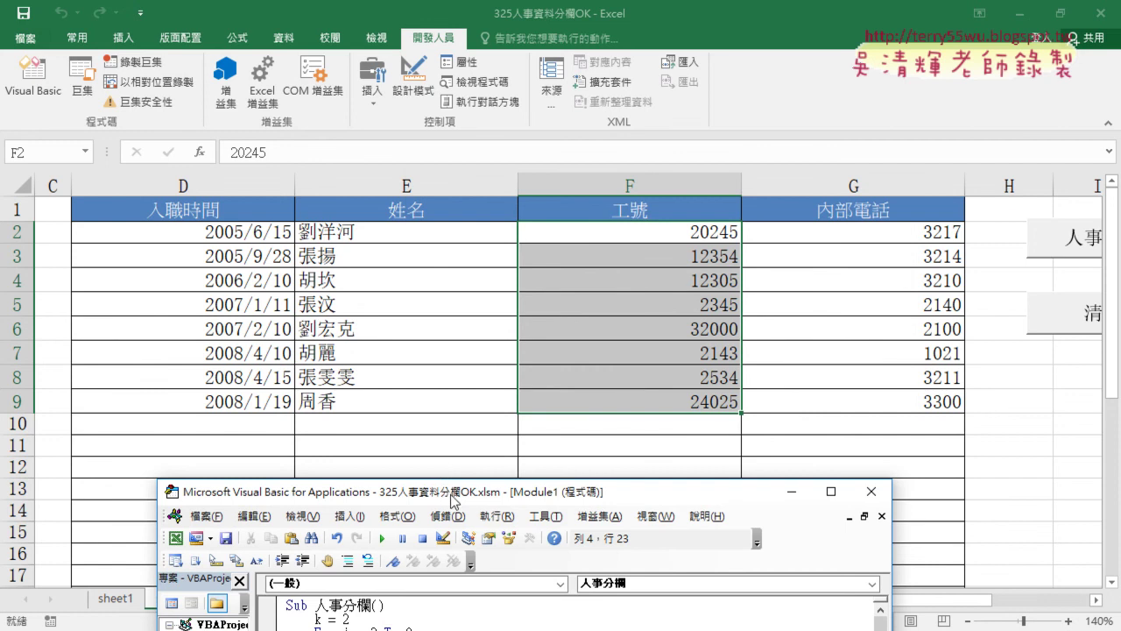
# - Type a columns.AutoFit line after the outer Next loop, just before End Sub
pyautogui.moveTo(451, 494); pyautogui.dragTo(459, 166)
pyautogui.click(361, 364)
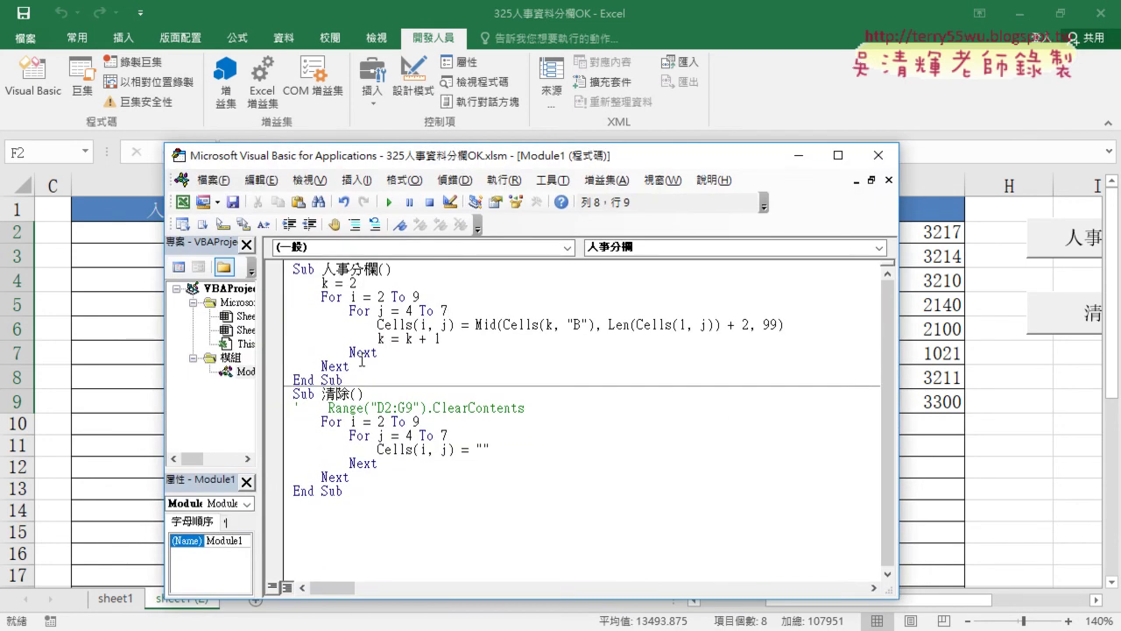
pyautogui.press('Return')
pyautogui.write('c')
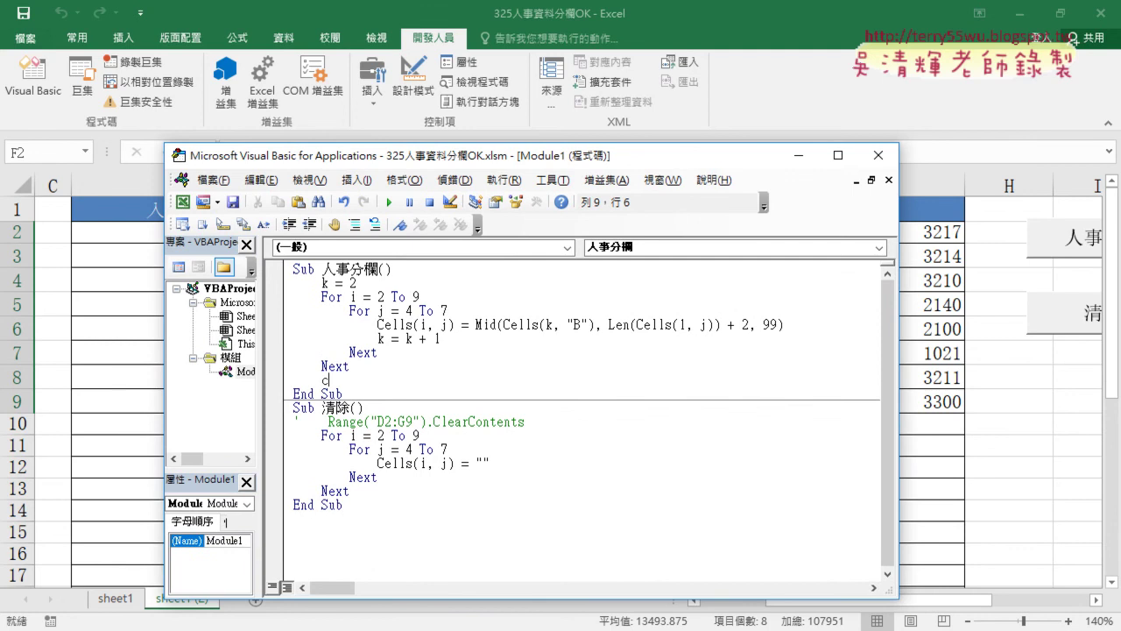
pyautogui.write('o')
pyautogui.write('l')
pyautogui.write('umn')
pyautogui.write('s')
pyautogui.write('.')
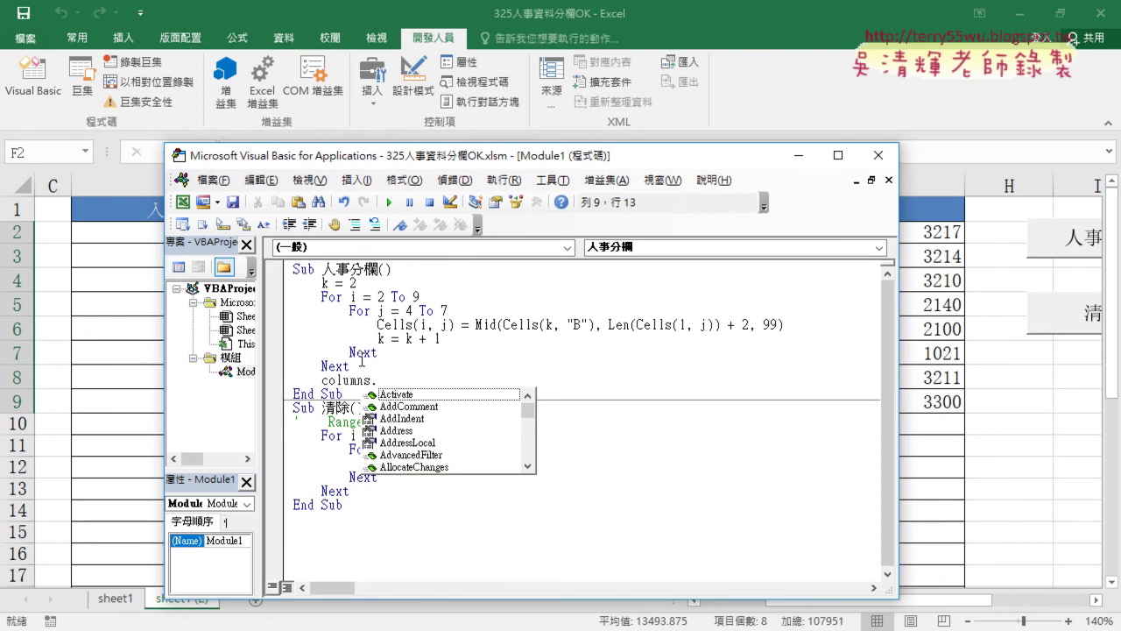
pyautogui.write('aut')
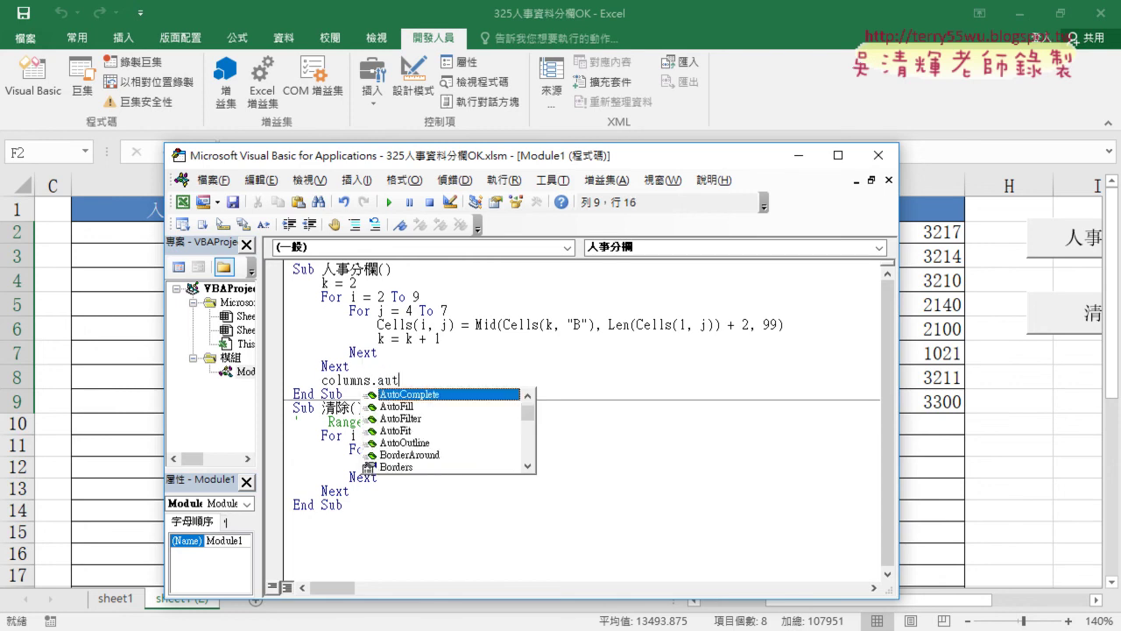
pyautogui.write('o')
pyautogui.press('Down')
pyautogui.press('Down')
pyautogui.press('Down')
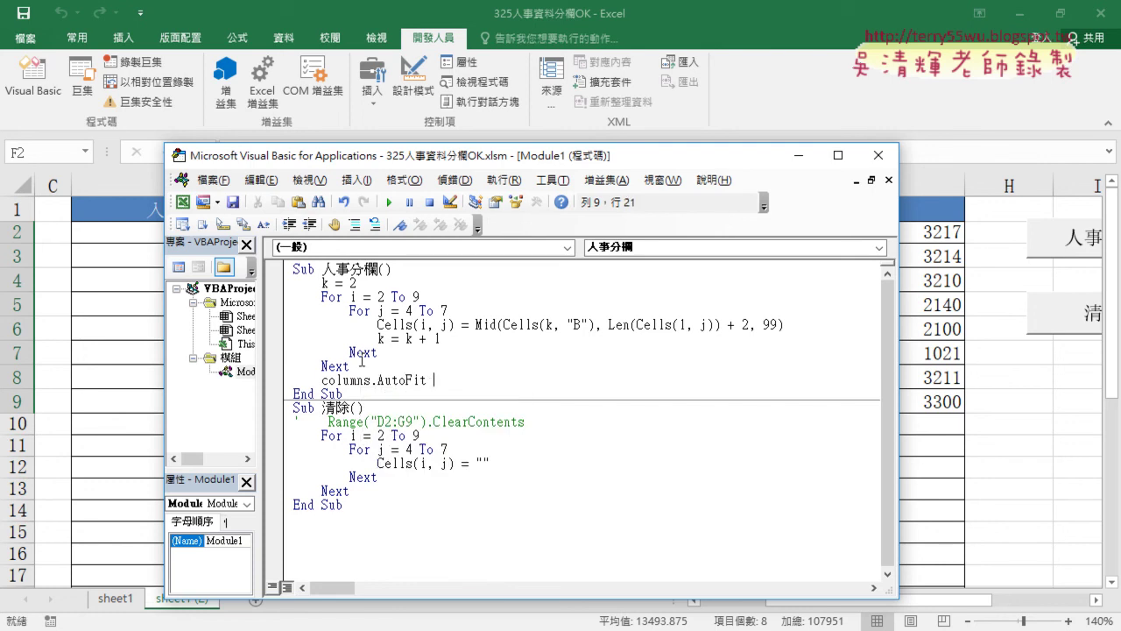
# - Complete the Columns.AutoFit line and run the macro to autofit columns D–G
pyautogui.click(357, 321)
pyautogui.click(440, 381)
pyautogui.moveTo(429, 381); pyautogui.dragTo(321, 380)
pyautogui.click(399, 325)
pyautogui.click(390, 203)
pyautogui.moveTo(403, 156); pyautogui.dragTo(410, 372)
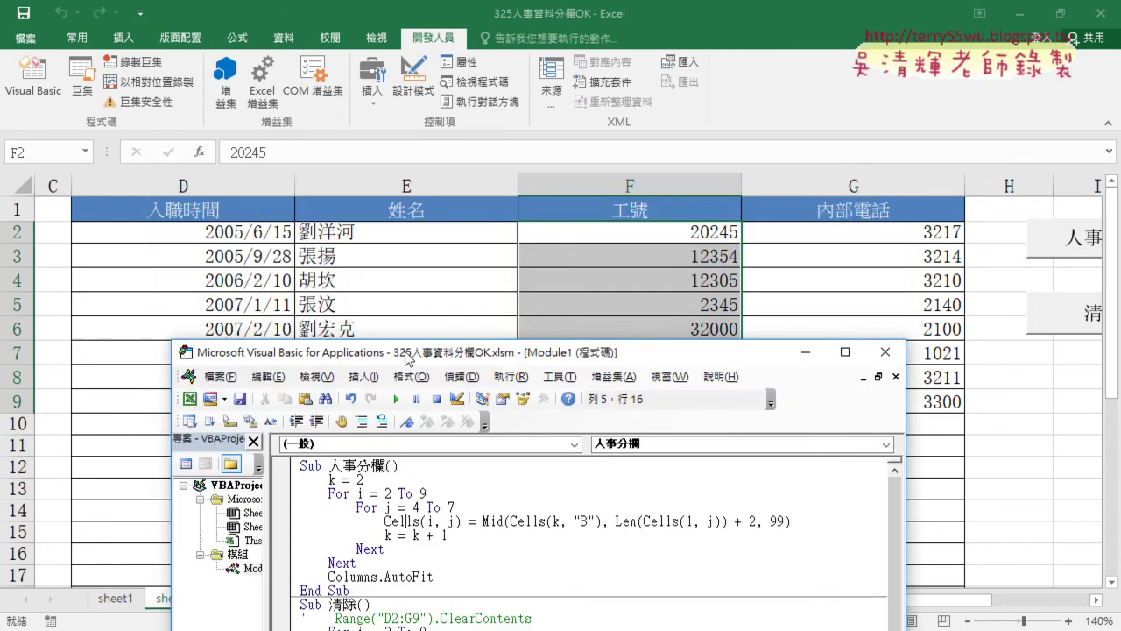
pyautogui.click(396, 419)
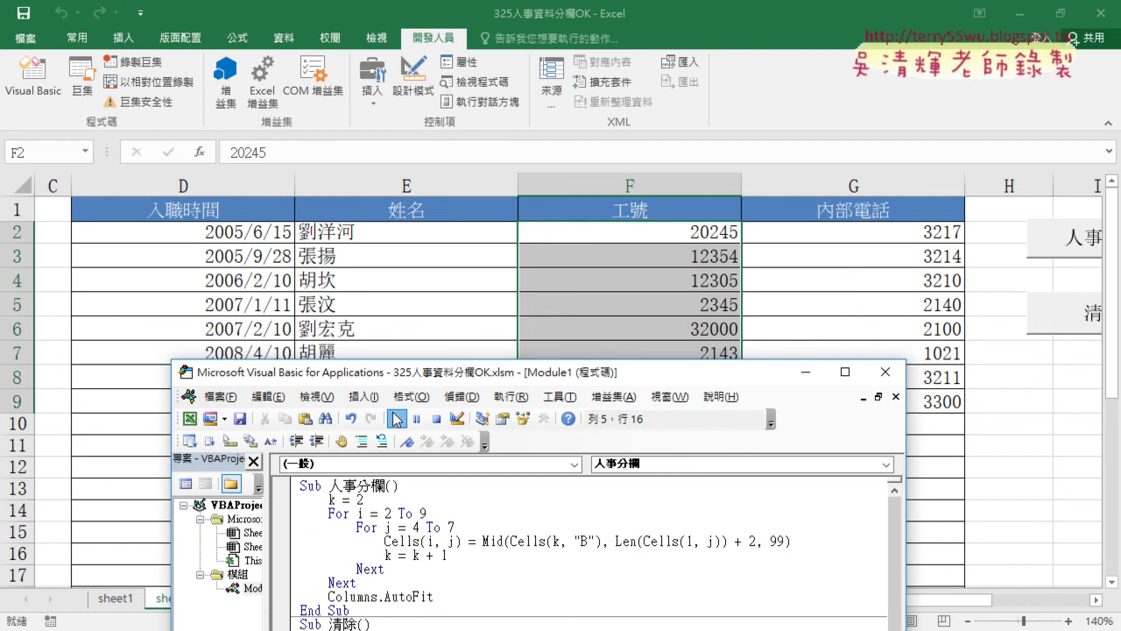
# - Check the autofitted columns D–G and the F2:F9 IDs, then clear the D2:G9 results
pyautogui.moveTo(144, 184); pyautogui.dragTo(359, 186)
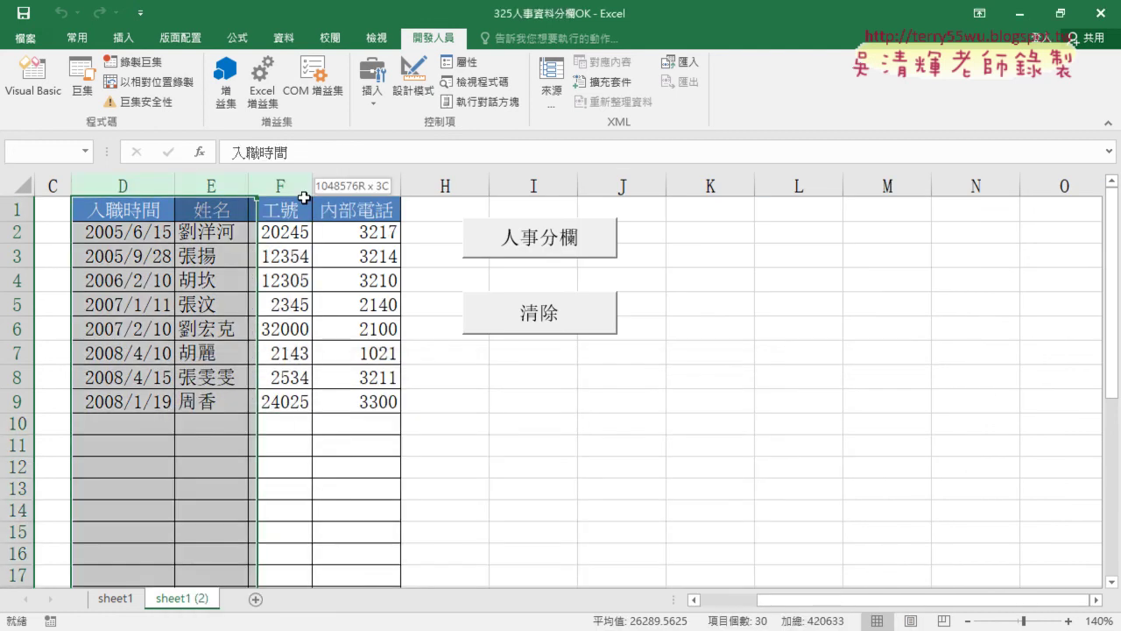
pyautogui.moveTo(797, 600); pyautogui.dragTo(692, 605)
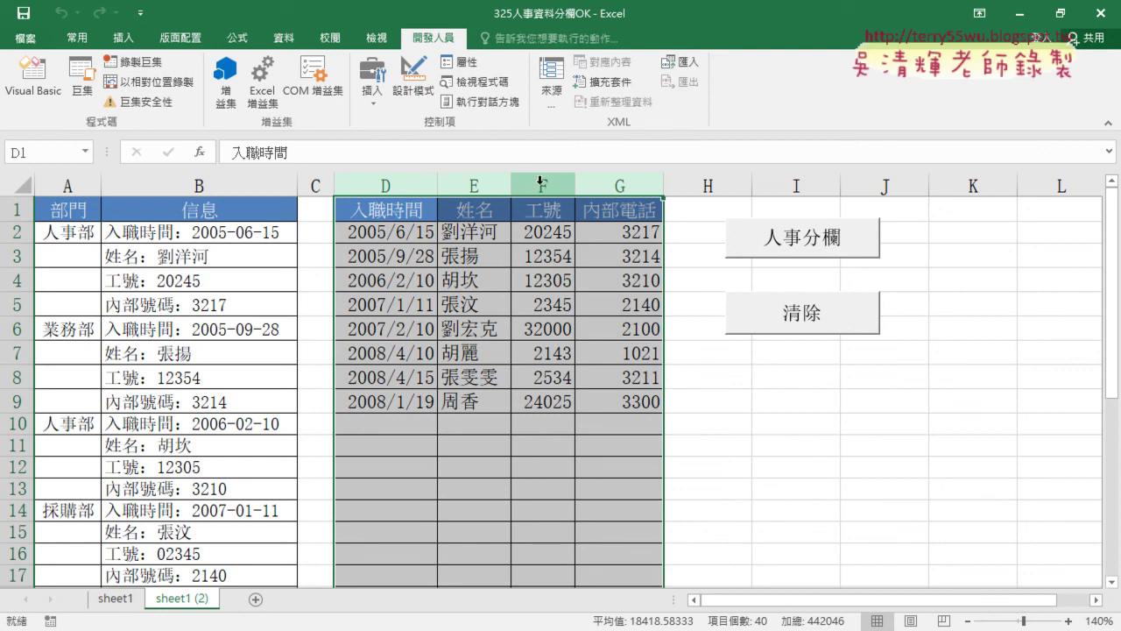
pyautogui.click(541, 180)
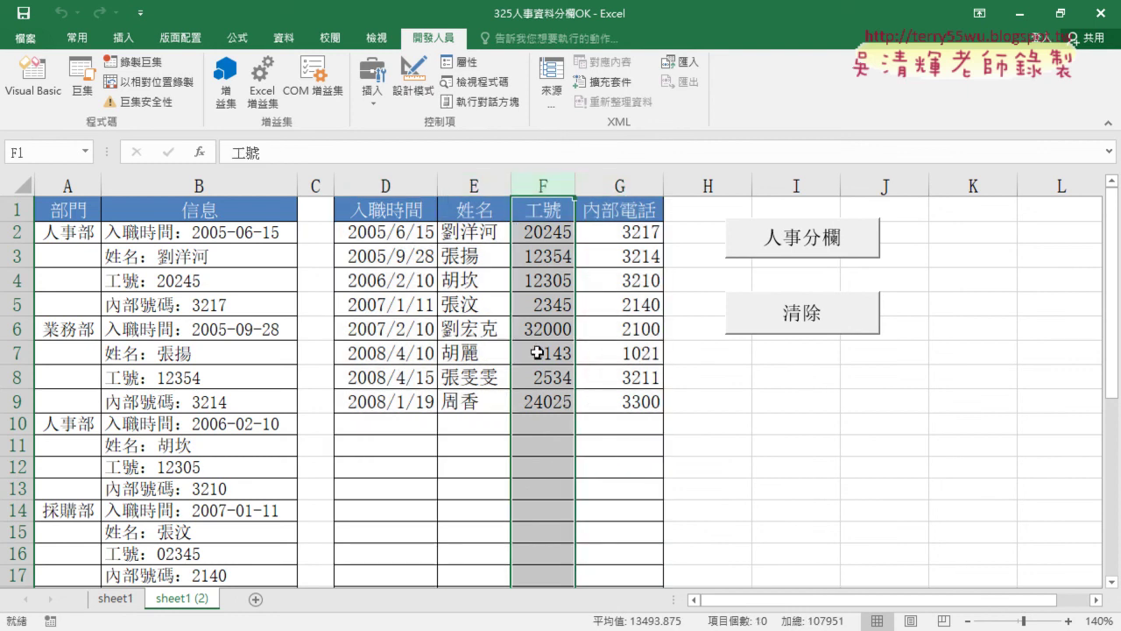
pyautogui.moveTo(543, 403); pyautogui.dragTo(531, 233)
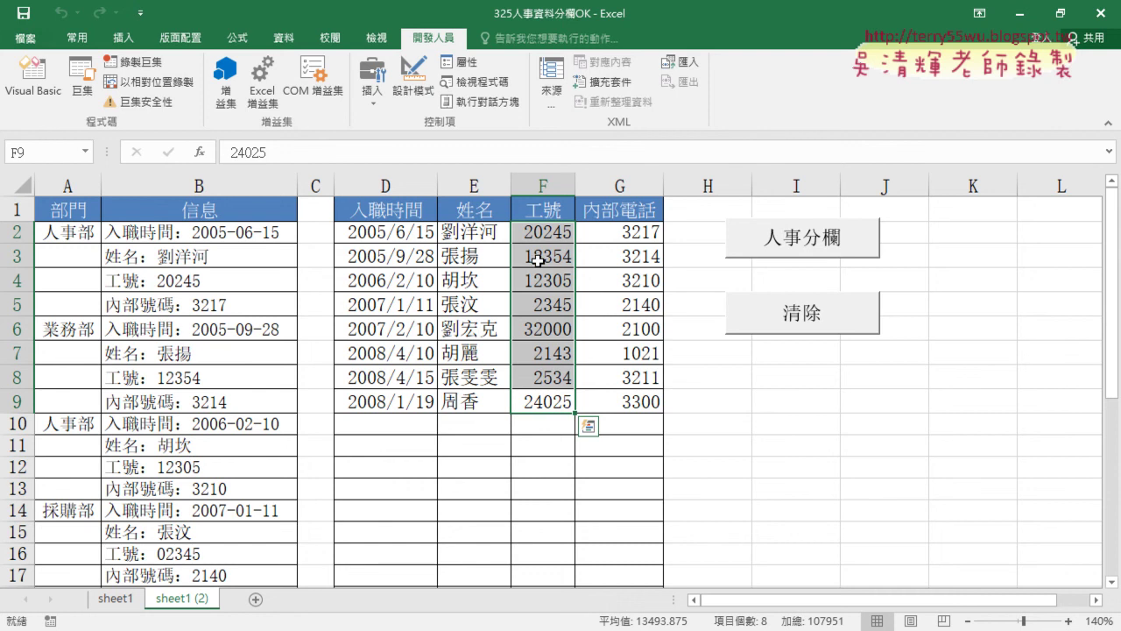
pyautogui.click(758, 324)
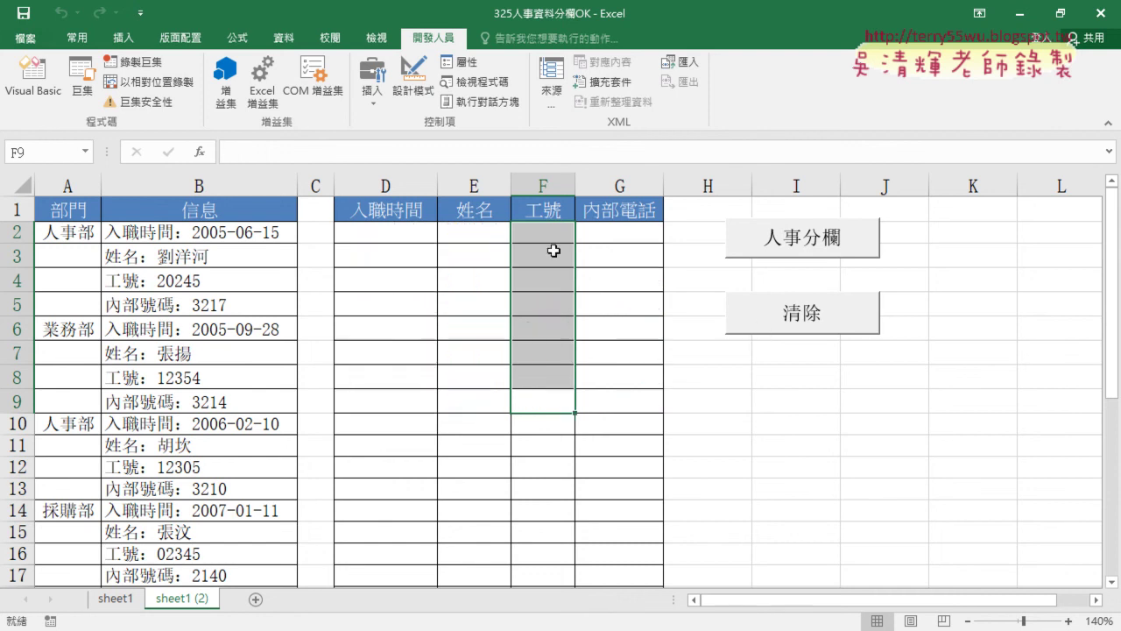
# - Format F2:F9 as Text and rerun 人事分欄, keeping leading zeros like 02345
pyautogui.moveTo(548, 233); pyautogui.dragTo(552, 363)
pyautogui.rightClick(552, 363)
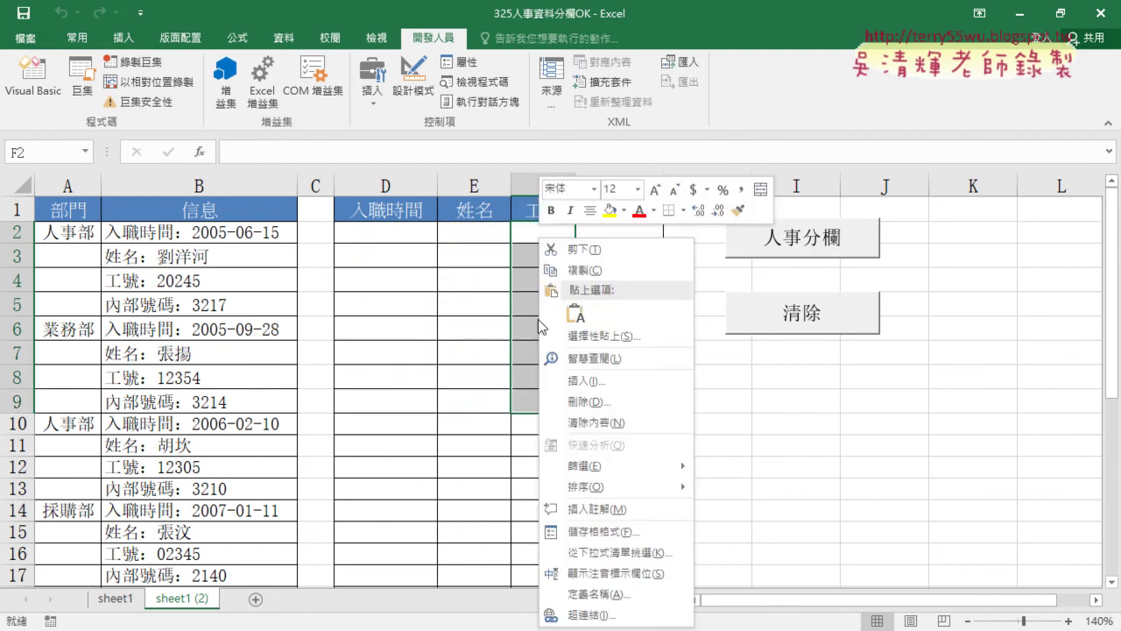
pyautogui.click(589, 536)
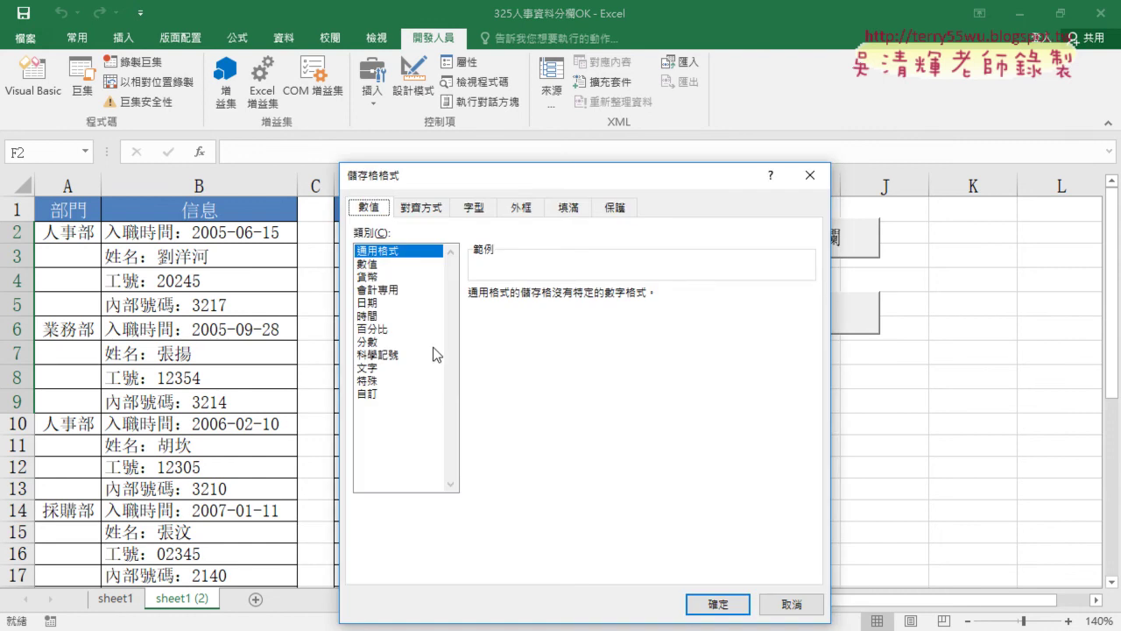
pyautogui.click(369, 368)
pyautogui.click(718, 605)
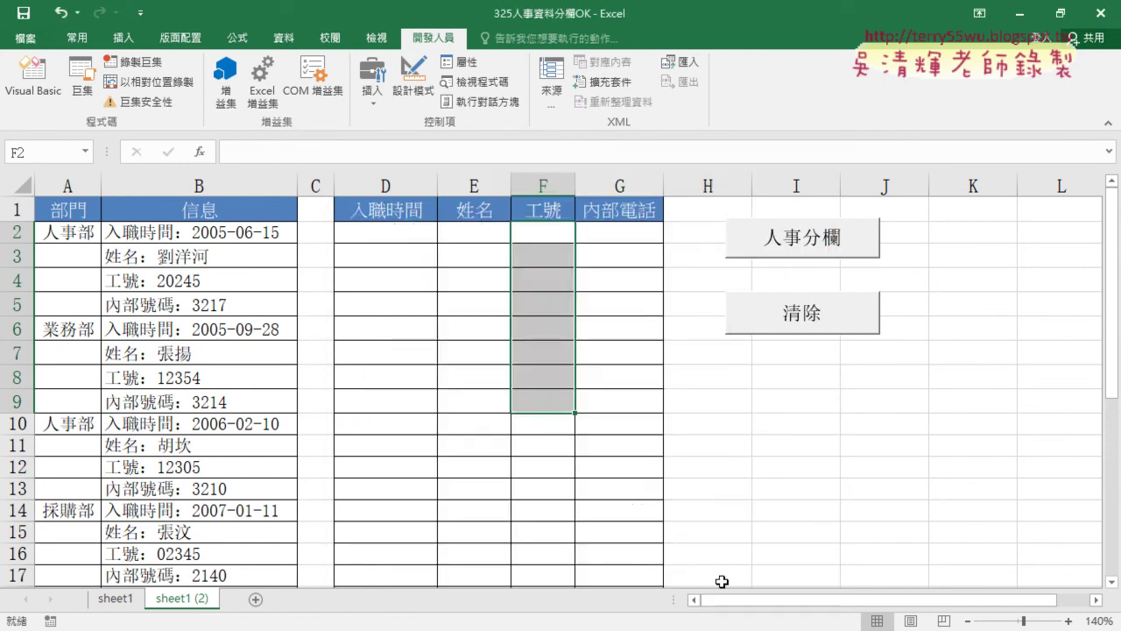
pyautogui.click(708, 445)
pyautogui.click(771, 244)
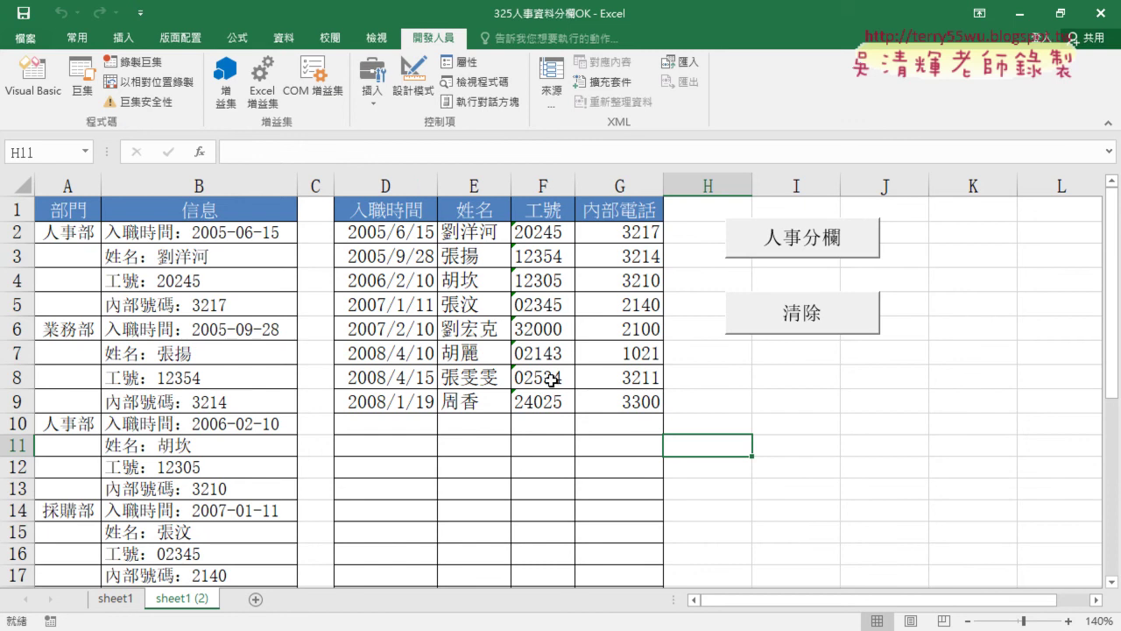
pyautogui.moveTo(545, 229); pyautogui.dragTo(543, 403)
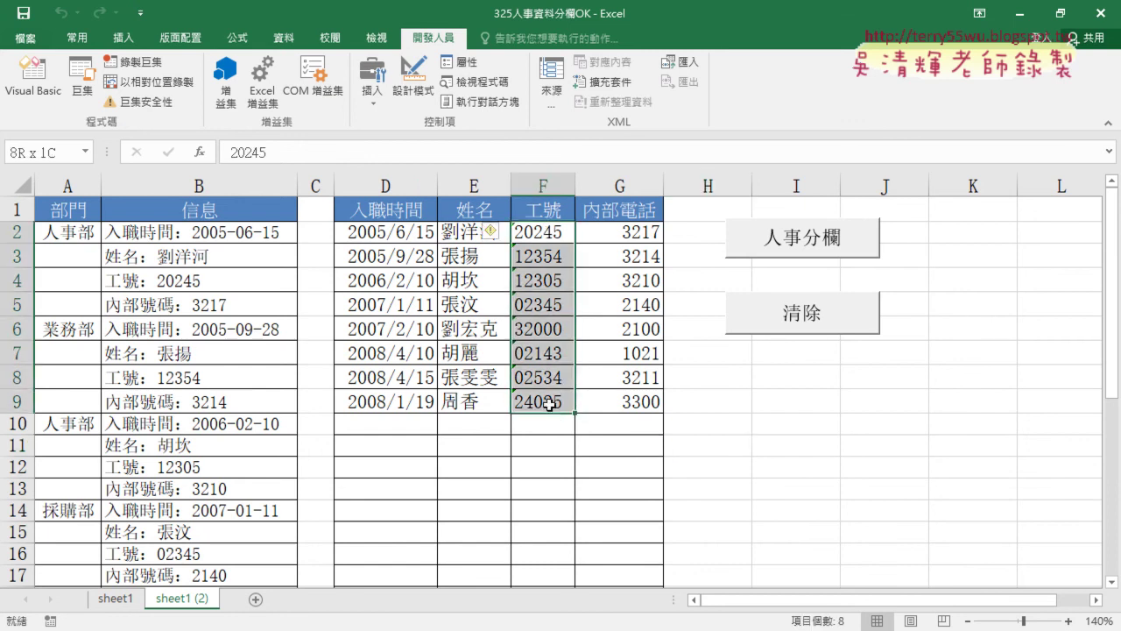
# - Insert range("F2:F9").NumberFormatLocal = "@" as the first line of the 人事分欄 macro
pyautogui.click(33, 77)
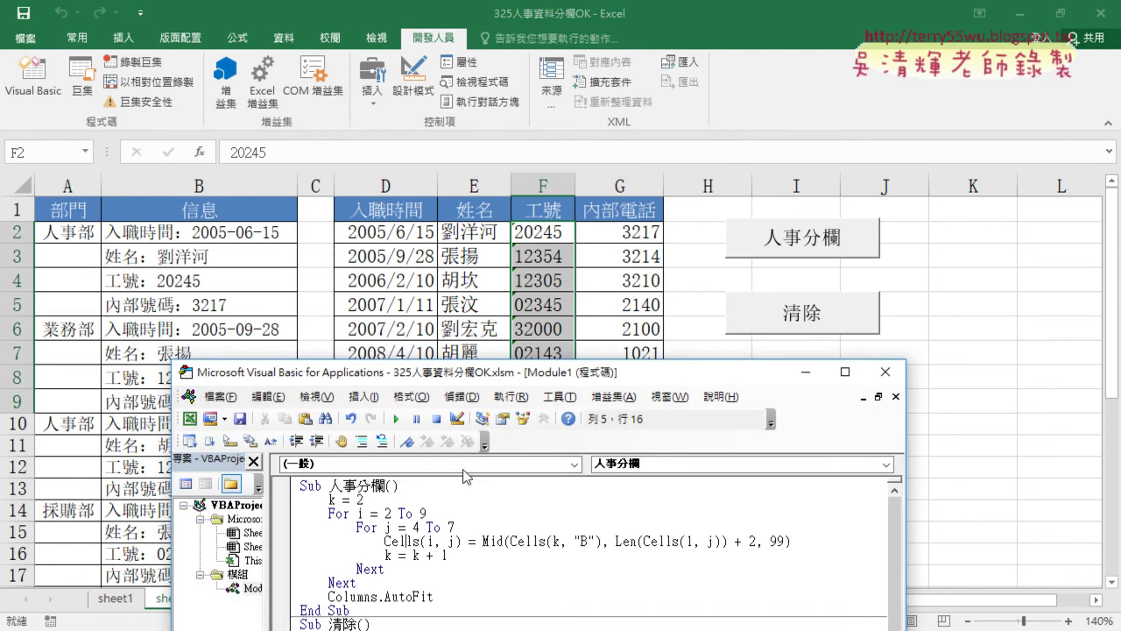
pyautogui.click(451, 488)
pyautogui.press('Return')
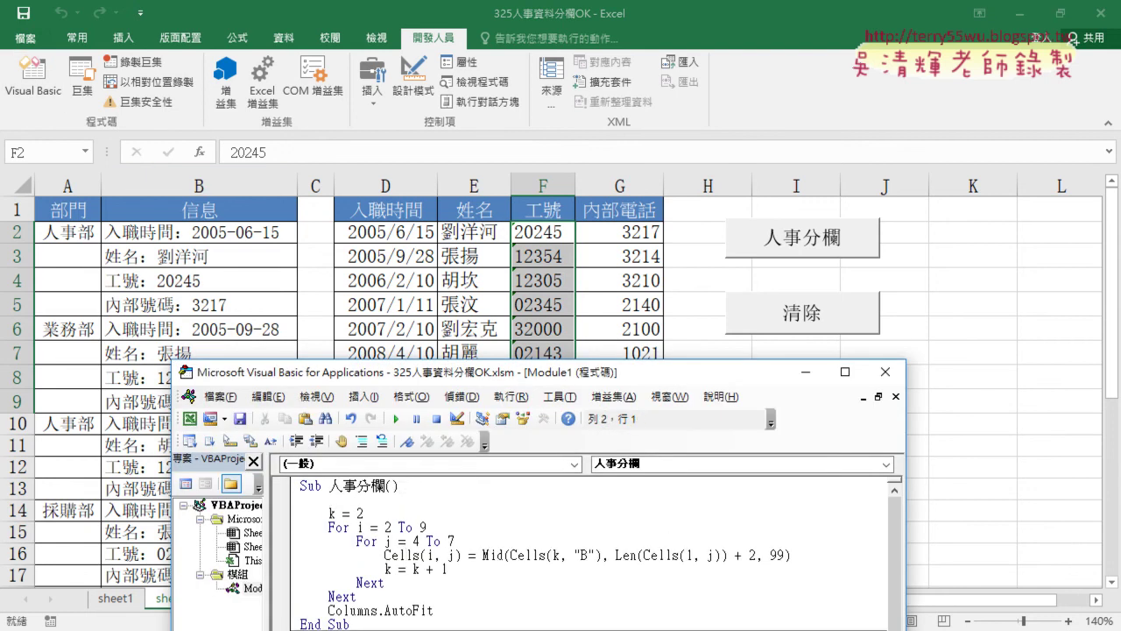
pyautogui.write('r')
pyautogui.write('ange')
pyautogui.write('("')
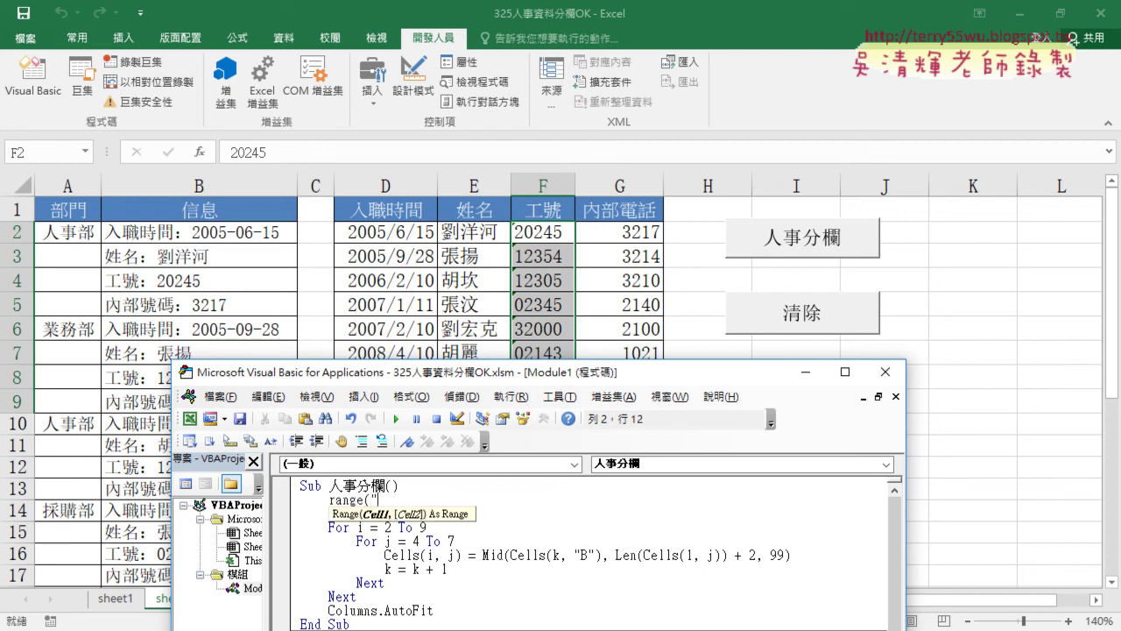
pyautogui.write('F')
pyautogui.write('2:')
pyautogui.write('F')
pyautogui.write('9")')
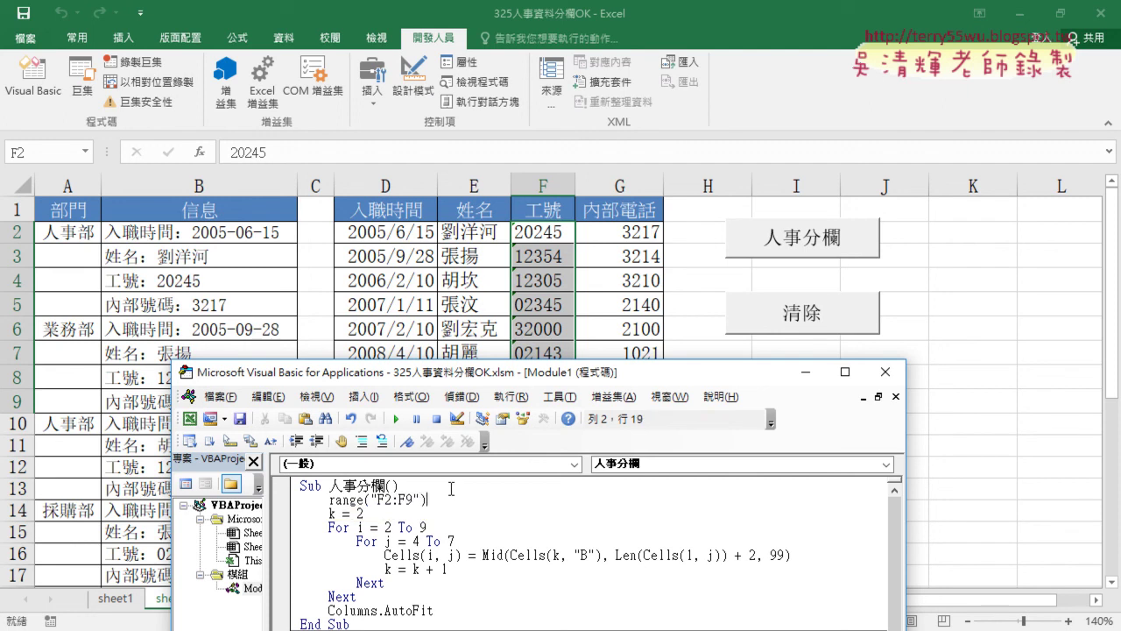
pyautogui.write('.')
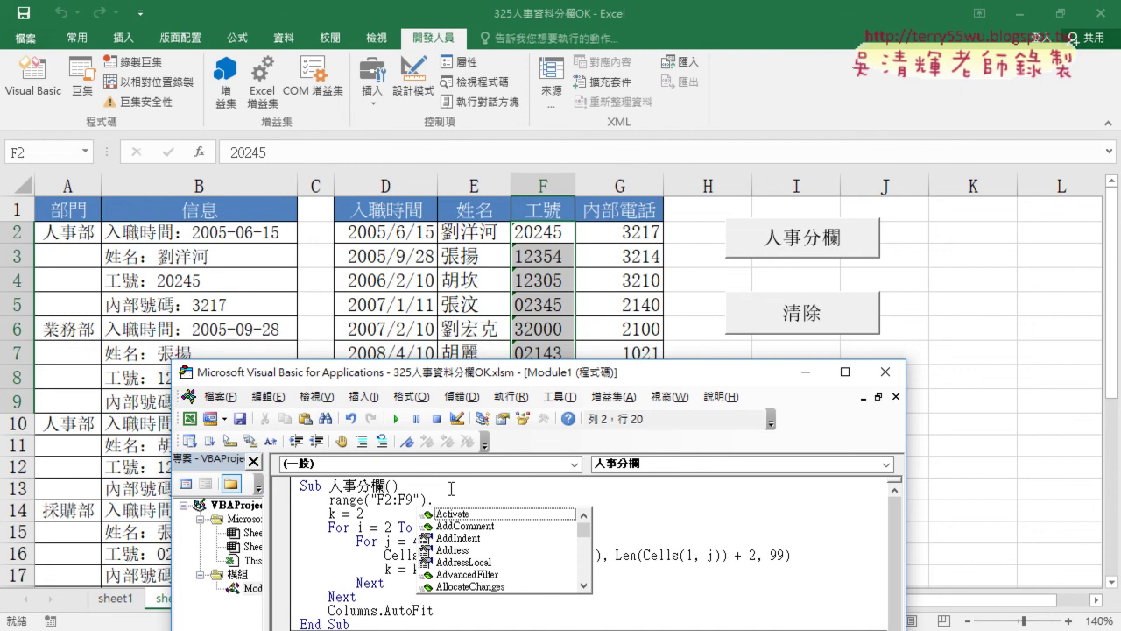
pyautogui.write('n')
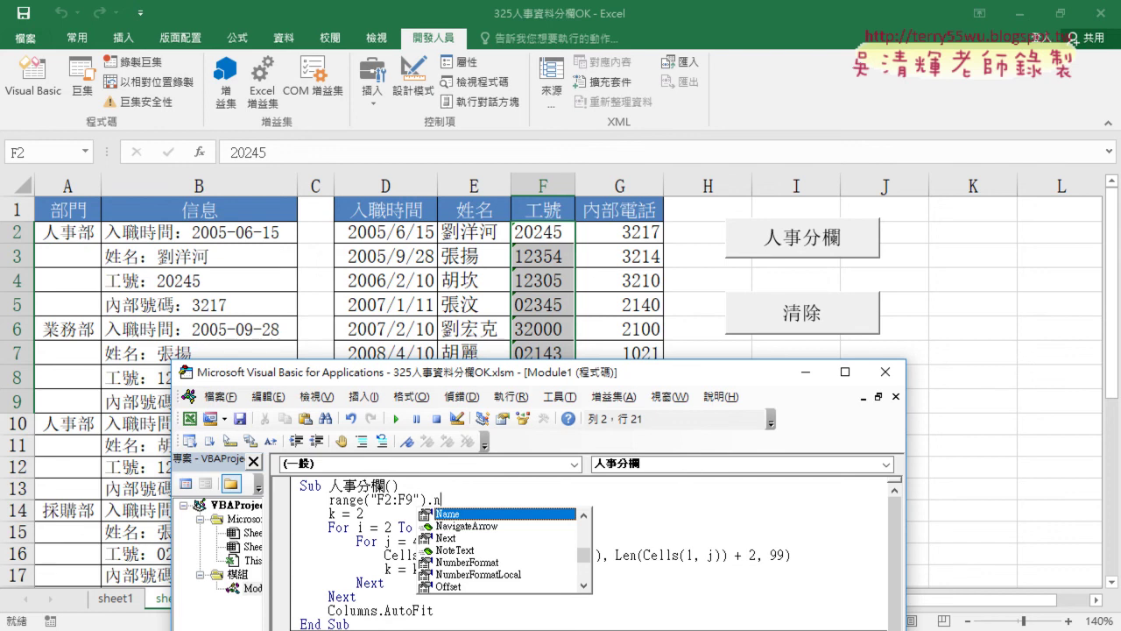
pyautogui.press('Down')
pyautogui.press('Down')
pyautogui.press('Down')
pyautogui.press('Down')
pyautogui.press('Down')
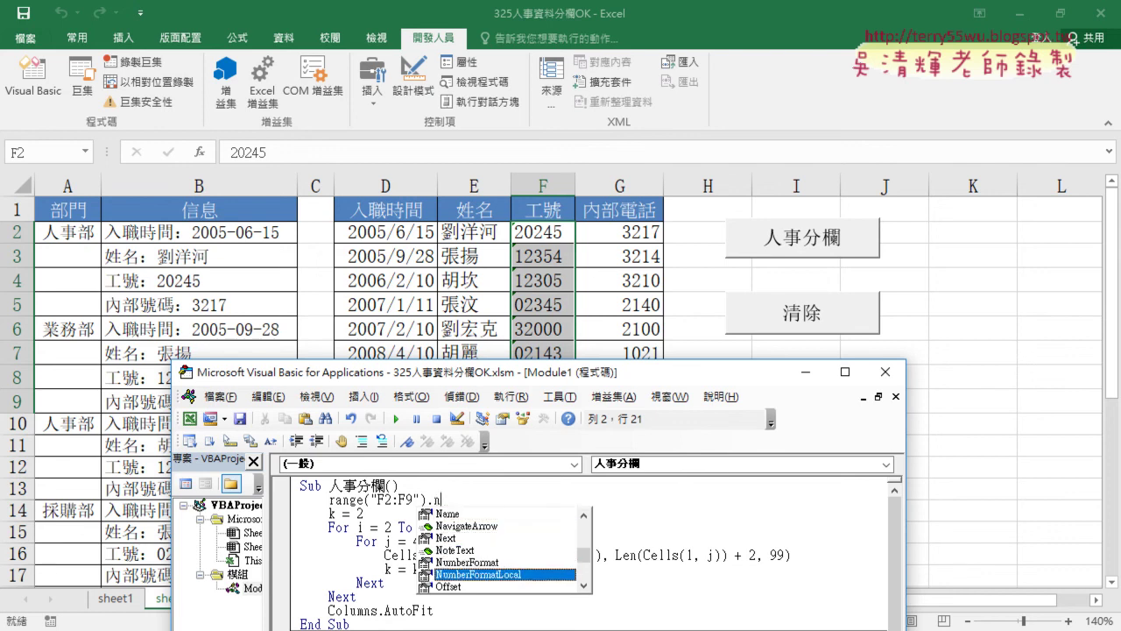
pyautogui.press('Tab')
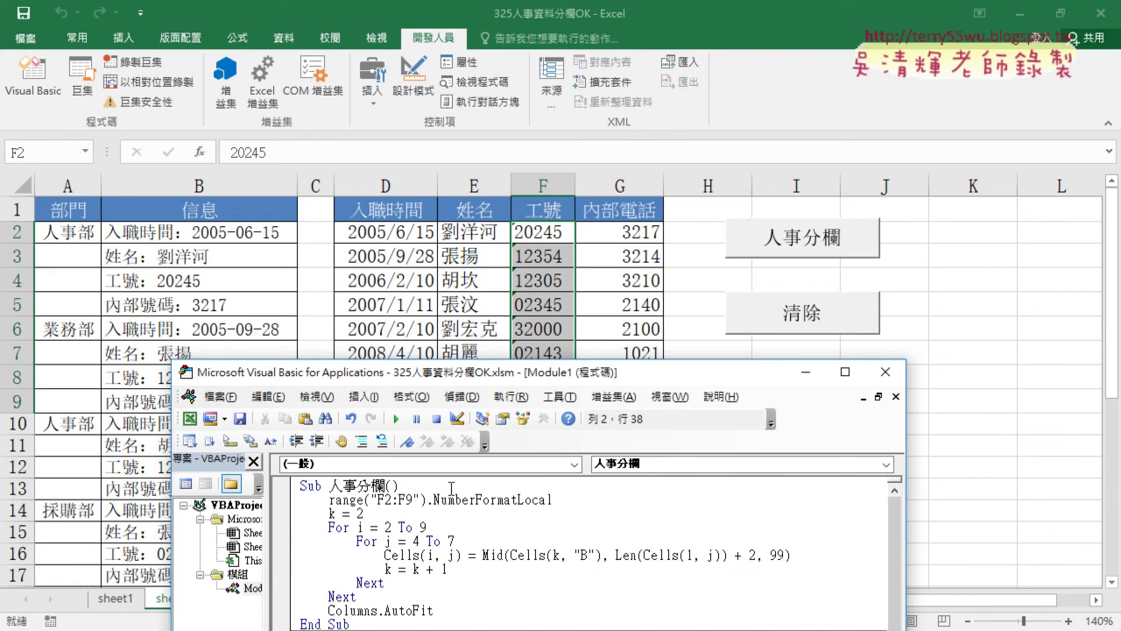
pyautogui.write('="')
pyautogui.write('"')
pyautogui.press('Left')
pyautogui.write('@')
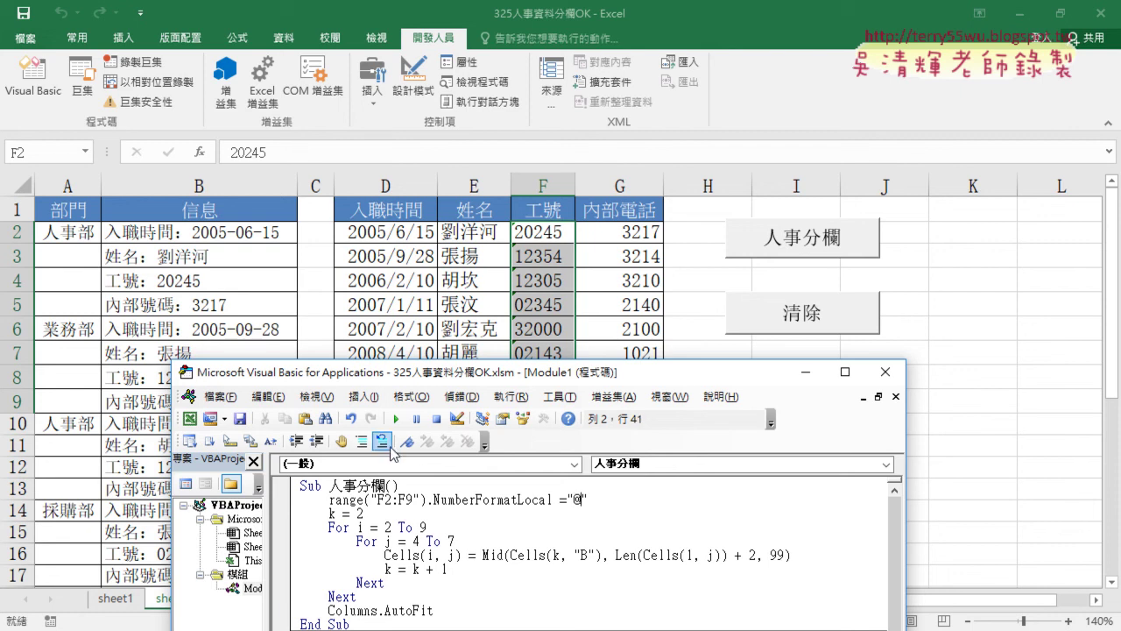
pyautogui.moveTo(434, 499); pyautogui.dragTo(552, 499)
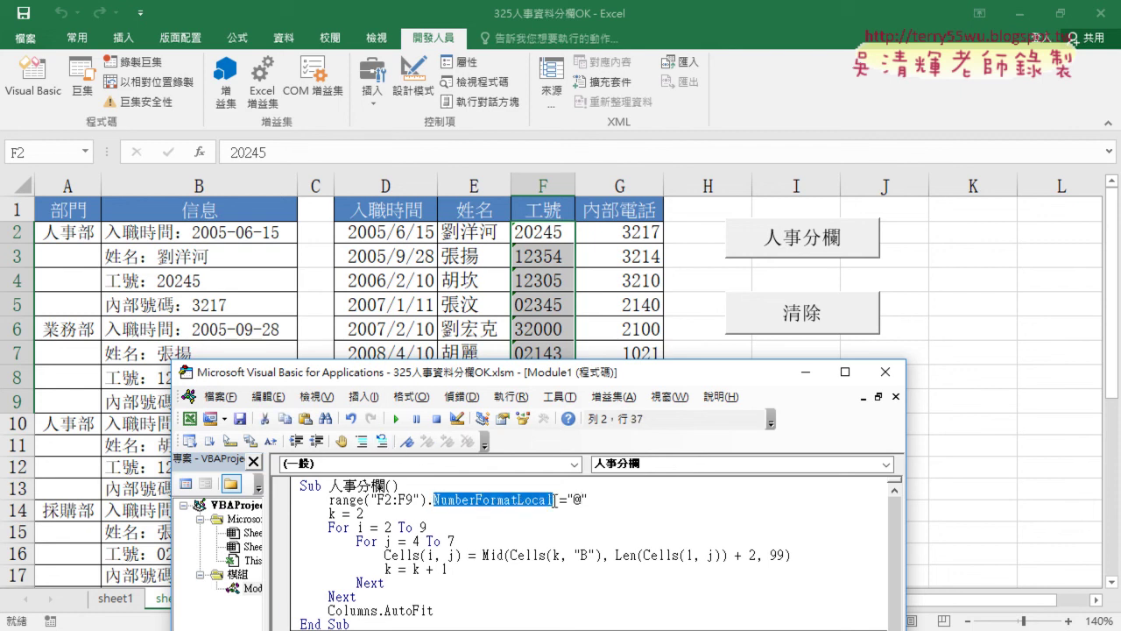
pyautogui.rightClick(546, 250)
pyautogui.click(606, 511)
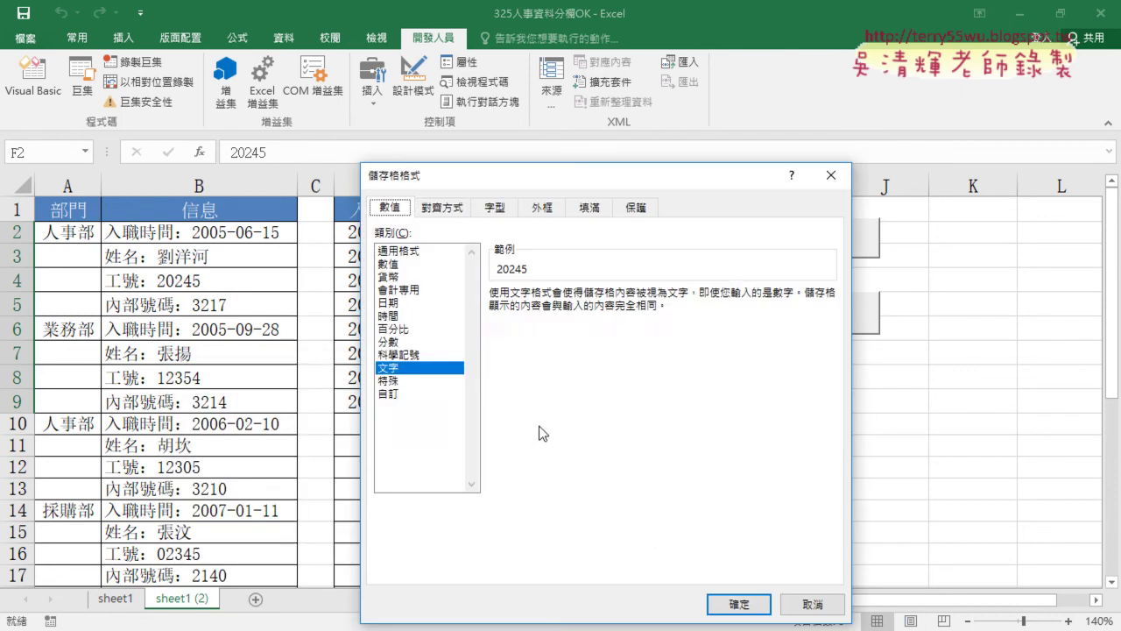
pyautogui.click(390, 393)
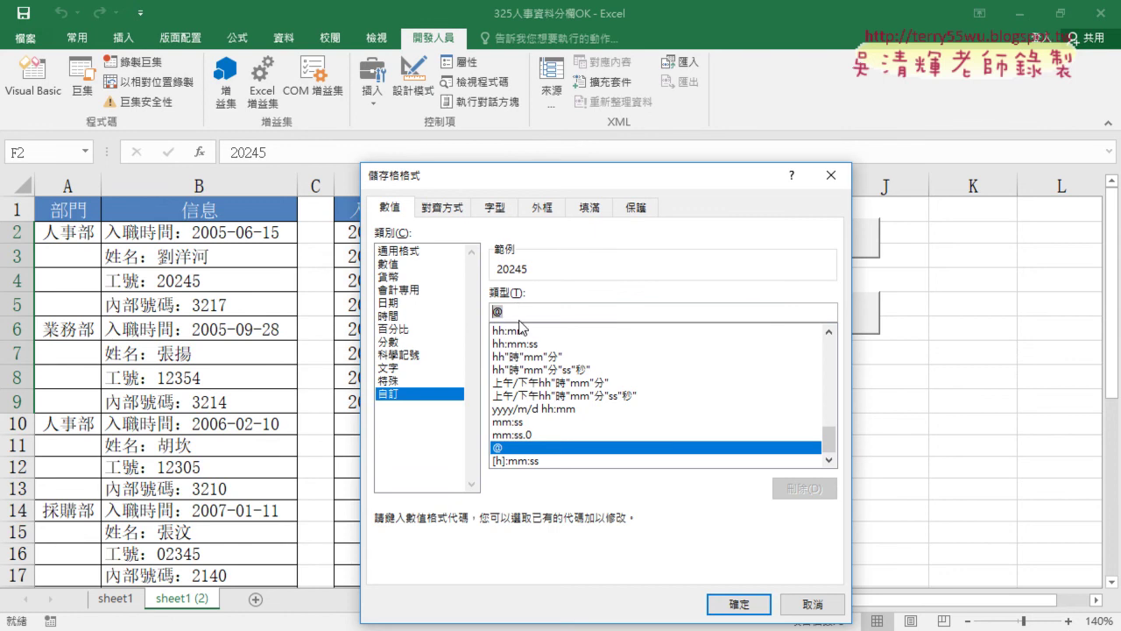
pyautogui.click(408, 369)
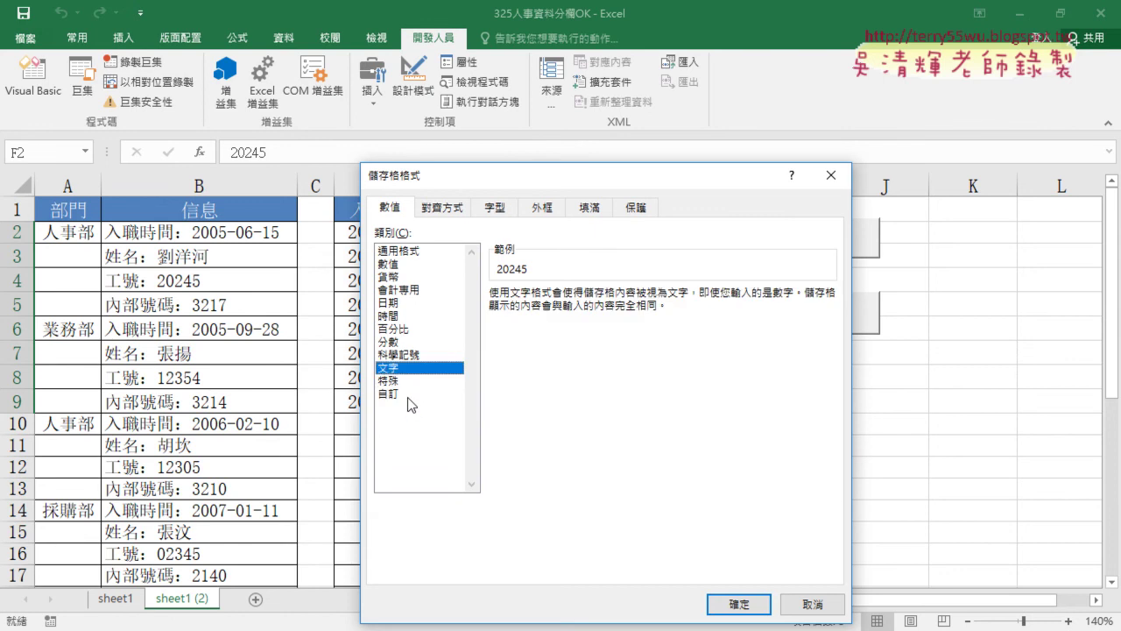
pyautogui.click(396, 394)
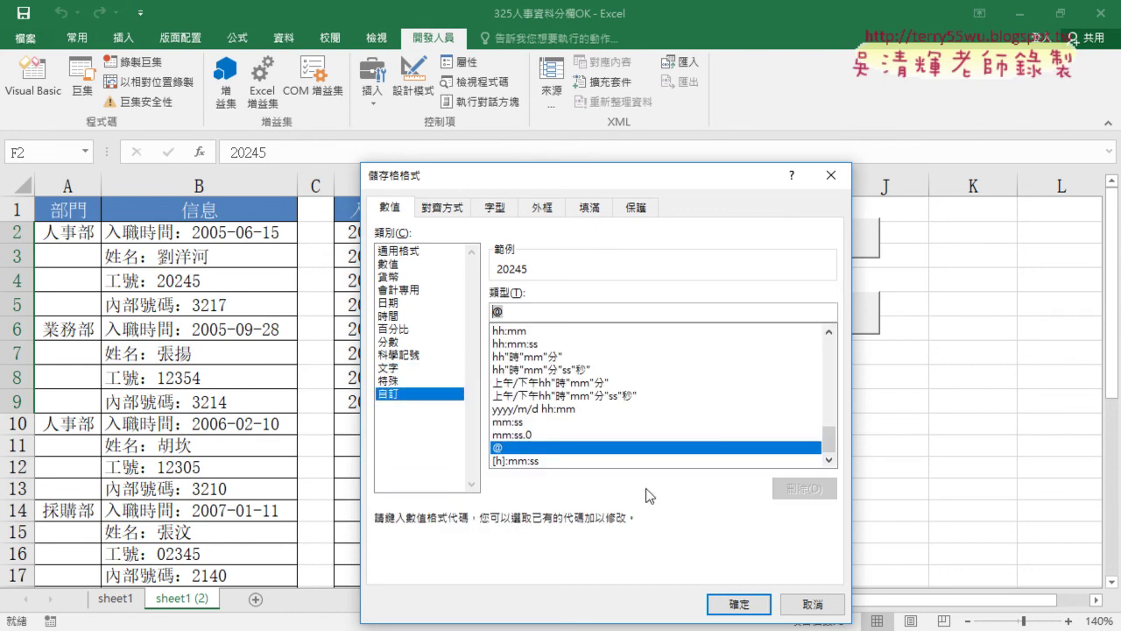
pyautogui.click(738, 604)
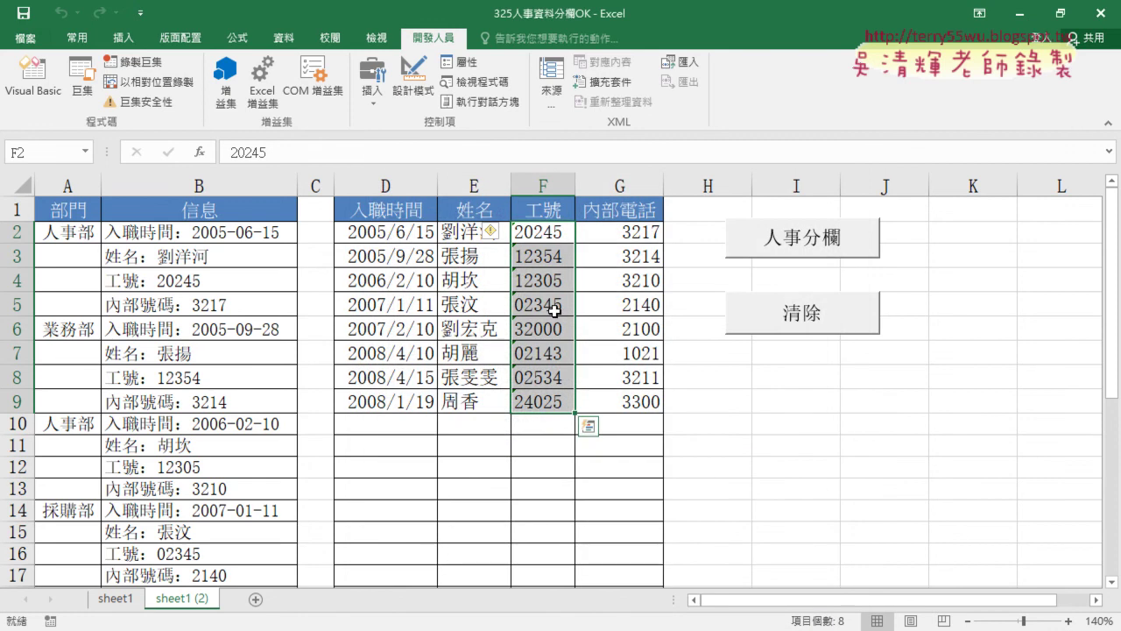
pyautogui.click(34, 88)
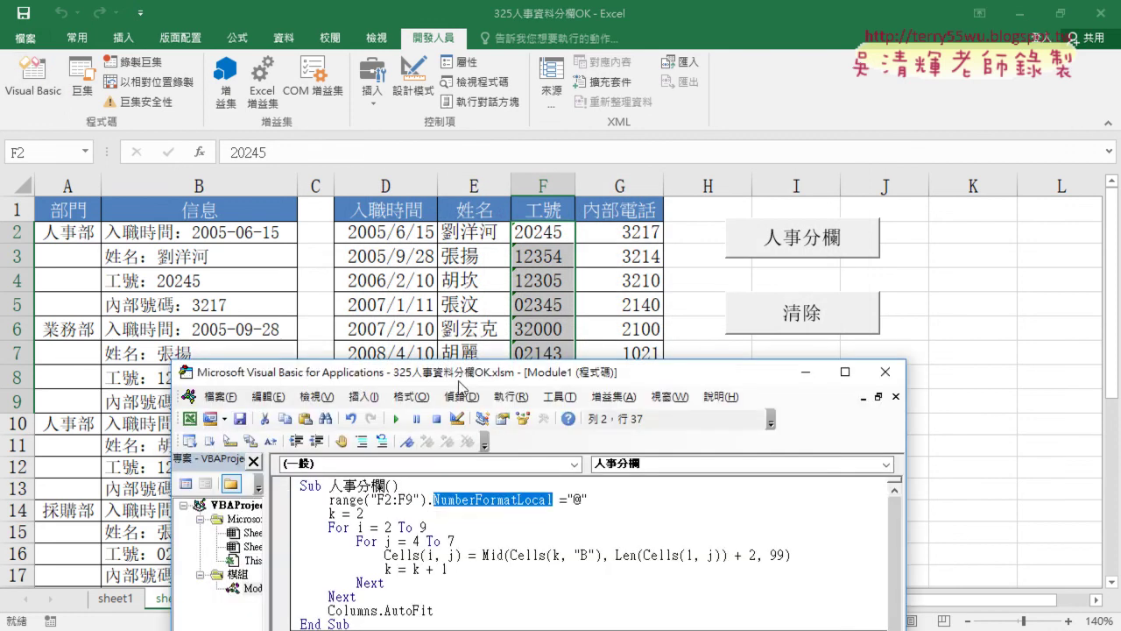
pyautogui.doubleClick(577, 499)
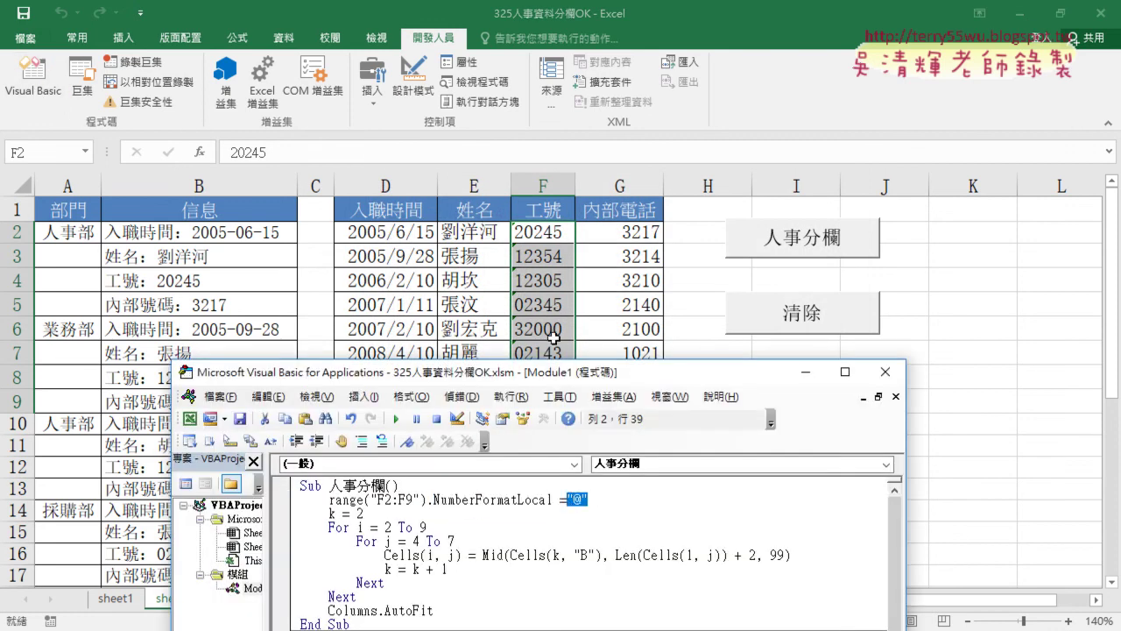
pyautogui.moveTo(329, 499); pyautogui.dragTo(594, 501)
# - Run the updated 人事分欄 macro, verify F2:F9 keep leading zeros, and reopen Module1's code
pyautogui.click(594, 540)
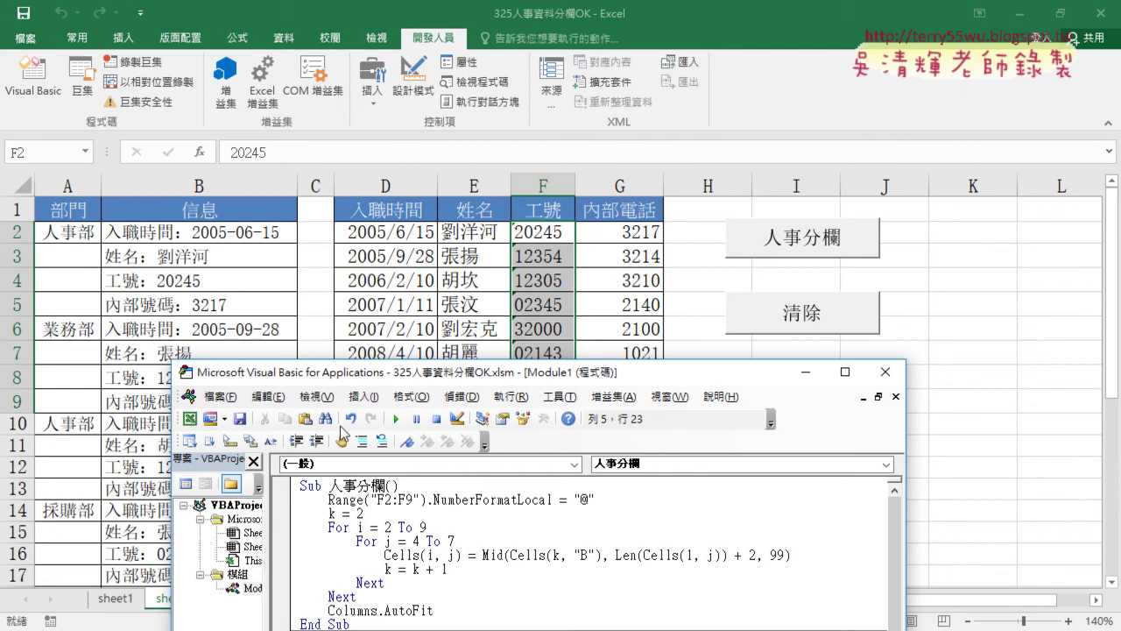
pyautogui.click(396, 419)
pyautogui.hotkey('alt', 'F11')
pyautogui.click(618, 321)
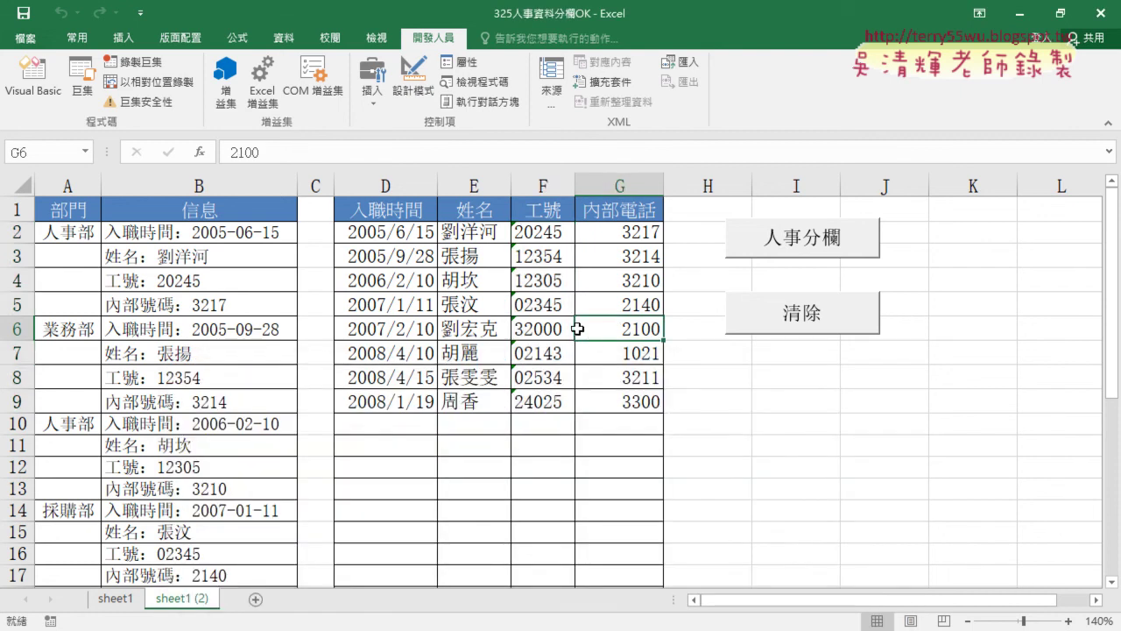
pyautogui.moveTo(526, 231); pyautogui.dragTo(541, 407)
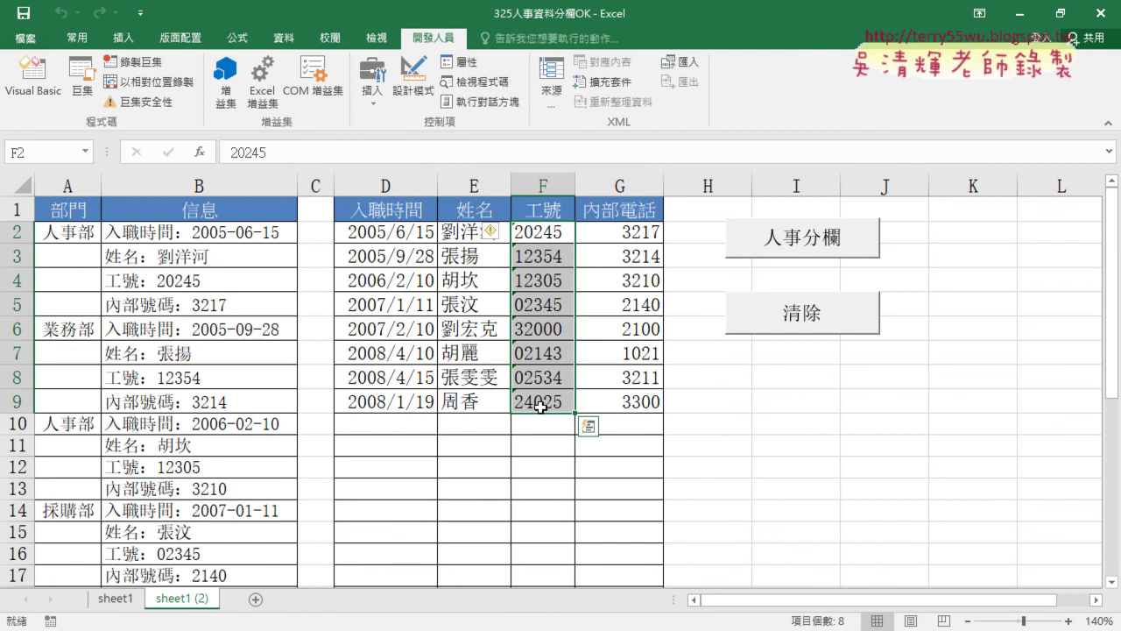
pyautogui.click(39, 84)
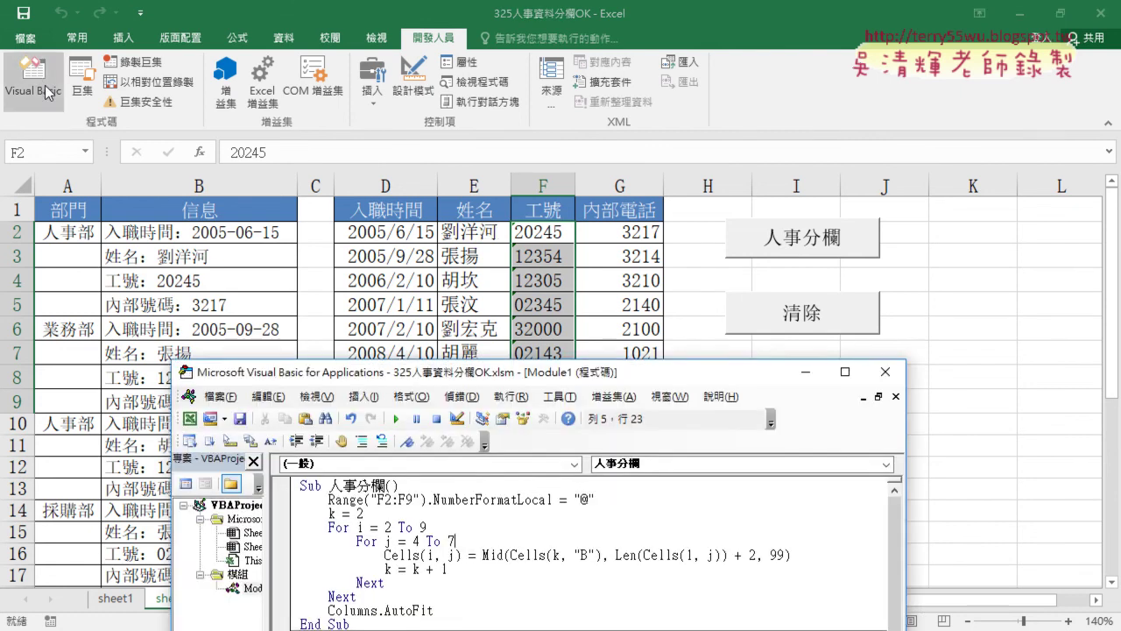
pyautogui.moveTo(405, 378); pyautogui.dragTo(410, 273)
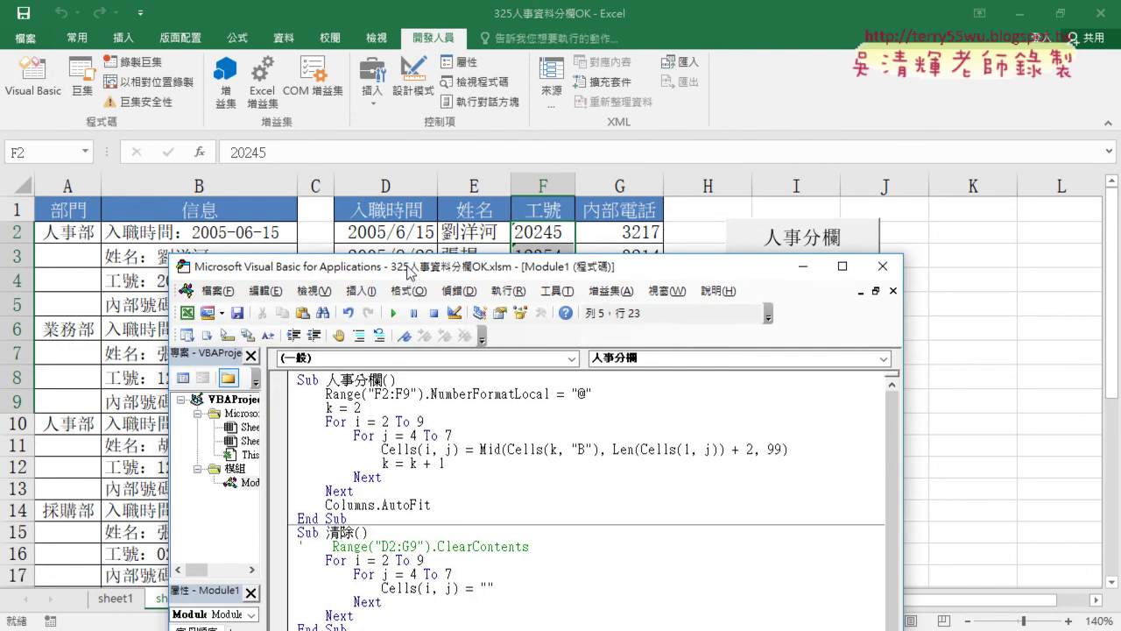